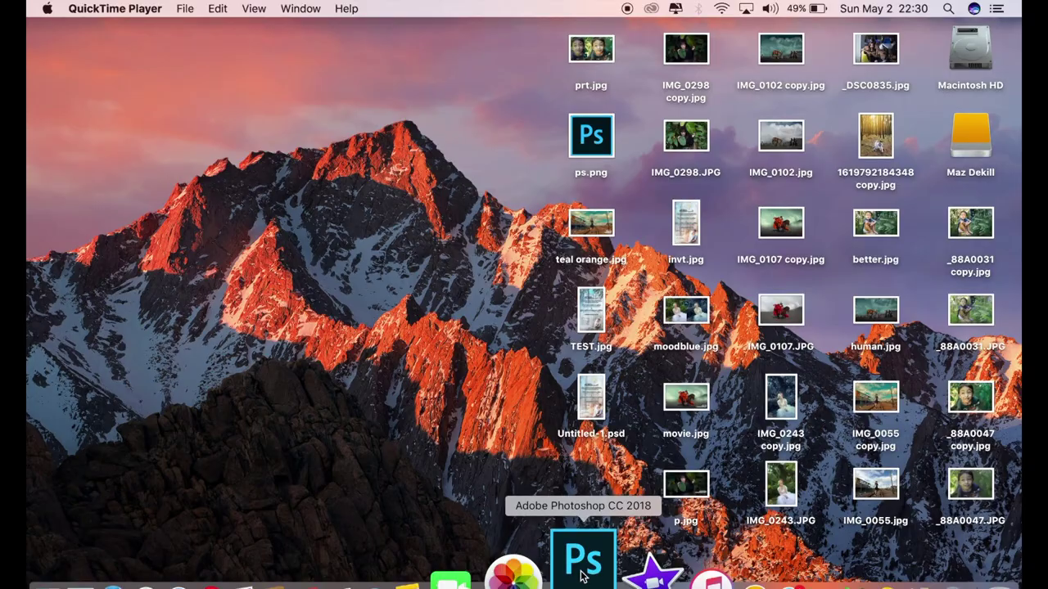
Step: Launch Photoshop CC 2018 from the Dock to an empty workspace
{"action": "left_click", "coordinate": [582, 573]}
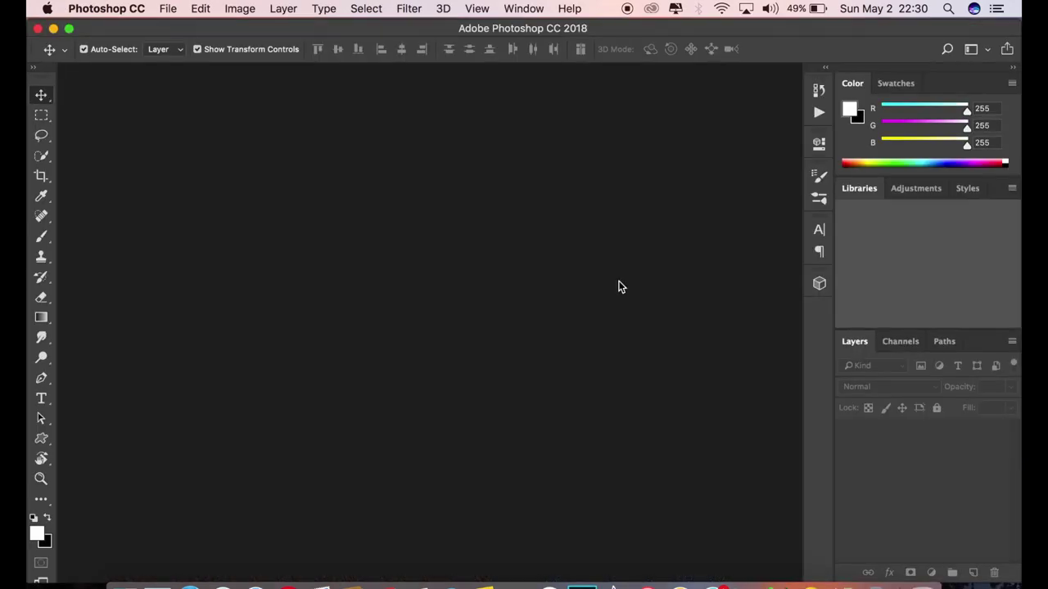
Step: Open _DSC0835.jpg and duplicate its Background layer as Background copy
{"action": "left_click", "coordinate": [167, 8]}
{"action": "left_click", "coordinate": [178, 41]}
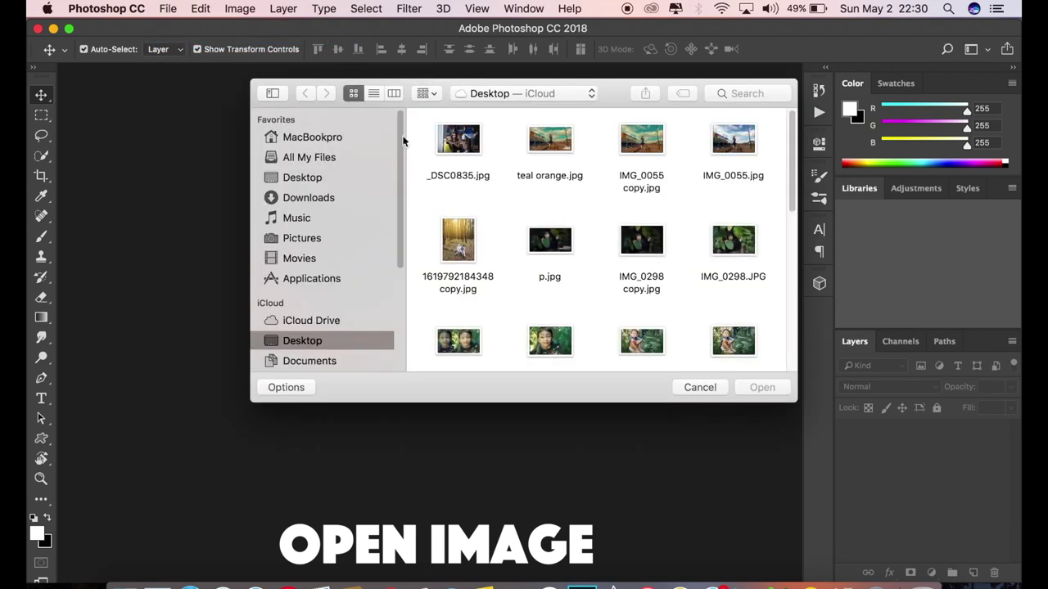
{"action": "left_click", "coordinate": [450, 143]}
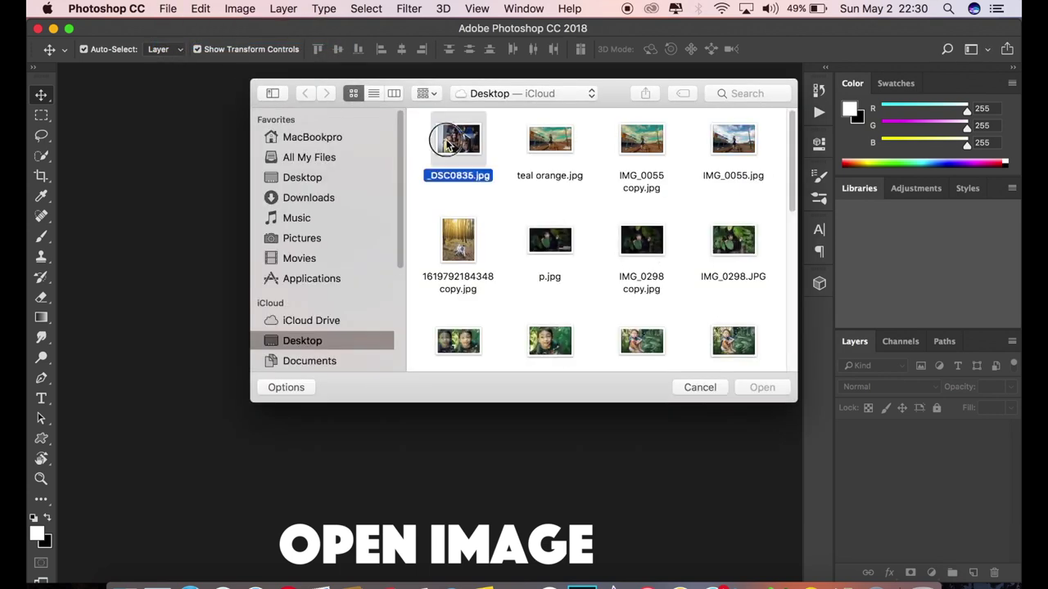
{"action": "double_click", "coordinate": [448, 143]}
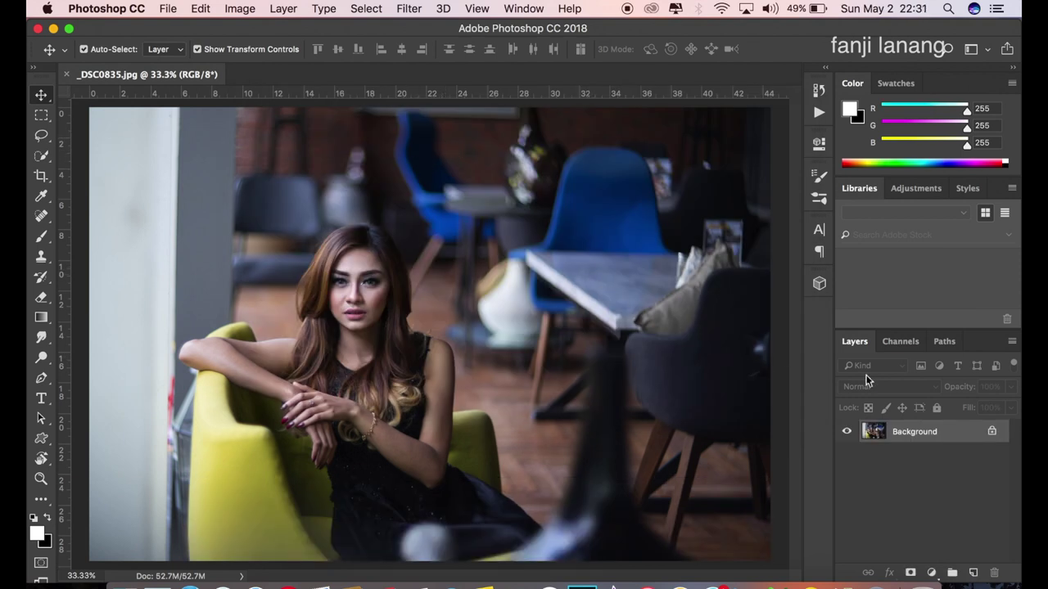
{"action": "left_click_drag", "start_coordinate": [937, 431], "coordinate": [974, 568]}
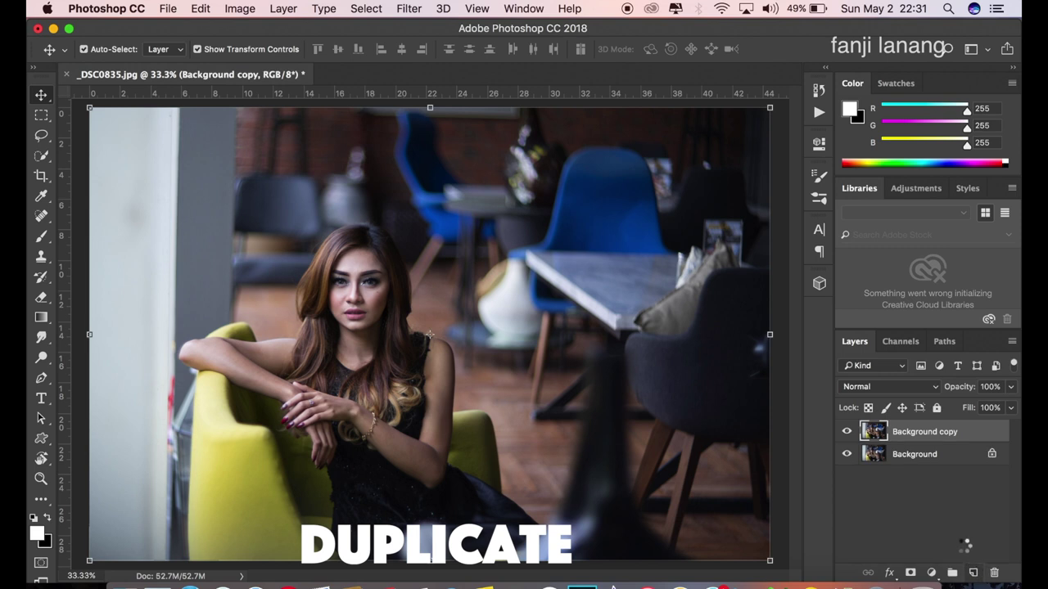
Step: In the Camera Raw Filter on Background copy, set Highlights -100 and Shadows +60
{"action": "left_click", "coordinate": [411, 10]}
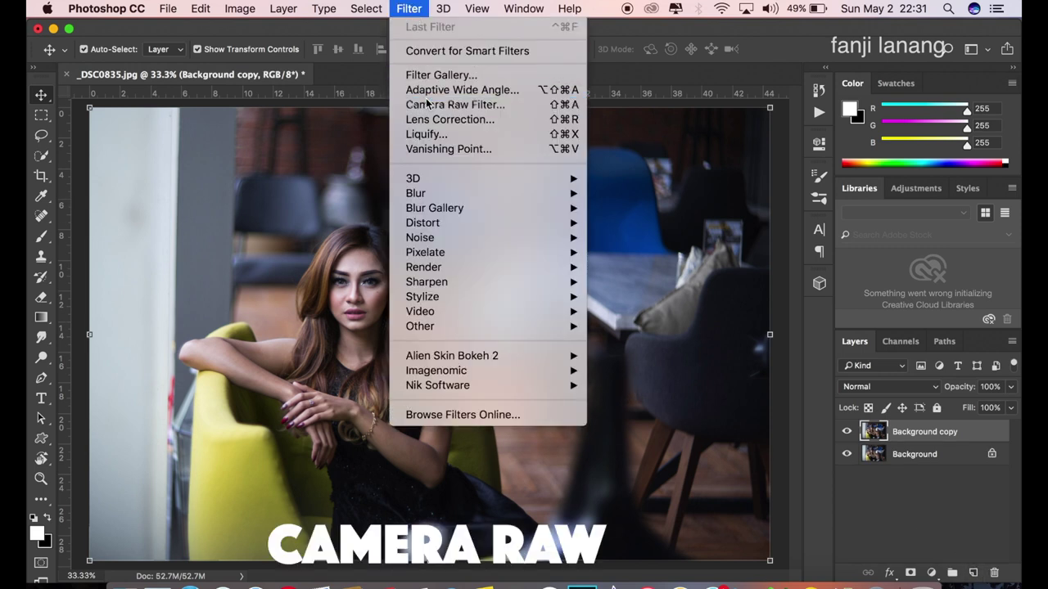
{"action": "left_click", "coordinate": [426, 104]}
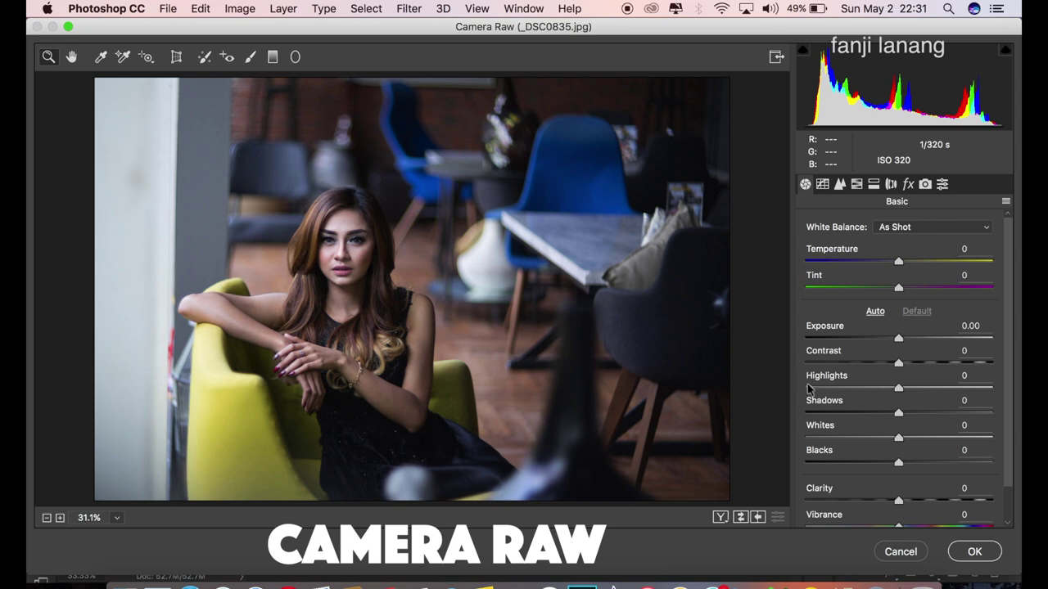
{"action": "left_click_drag", "start_coordinate": [809, 389], "coordinate": [806, 387]}
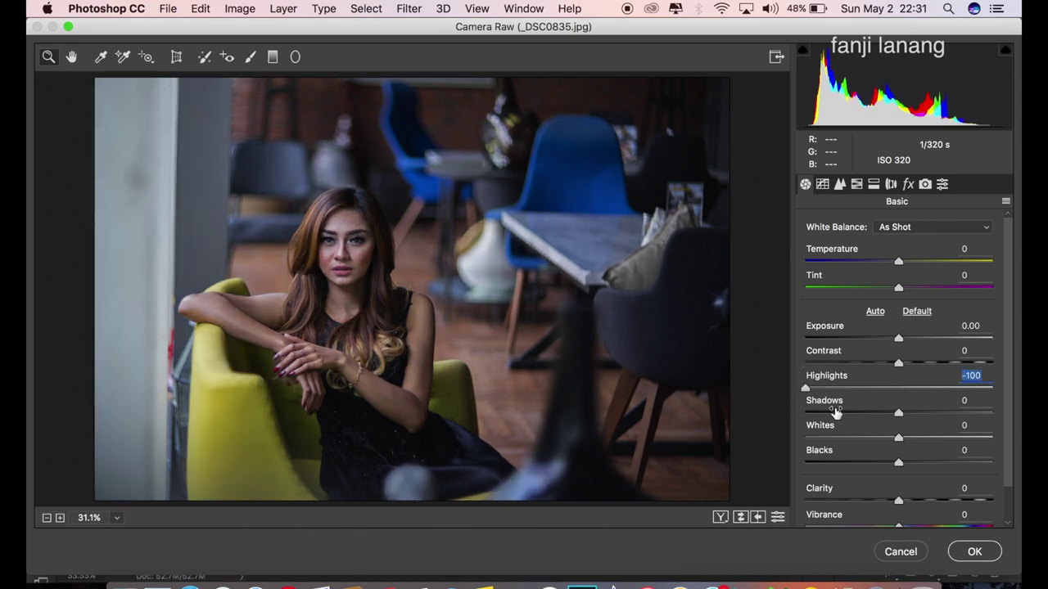
{"action": "left_click", "coordinate": [951, 414]}
{"action": "left_click_drag", "start_coordinate": [950, 414], "coordinate": [954, 416]}
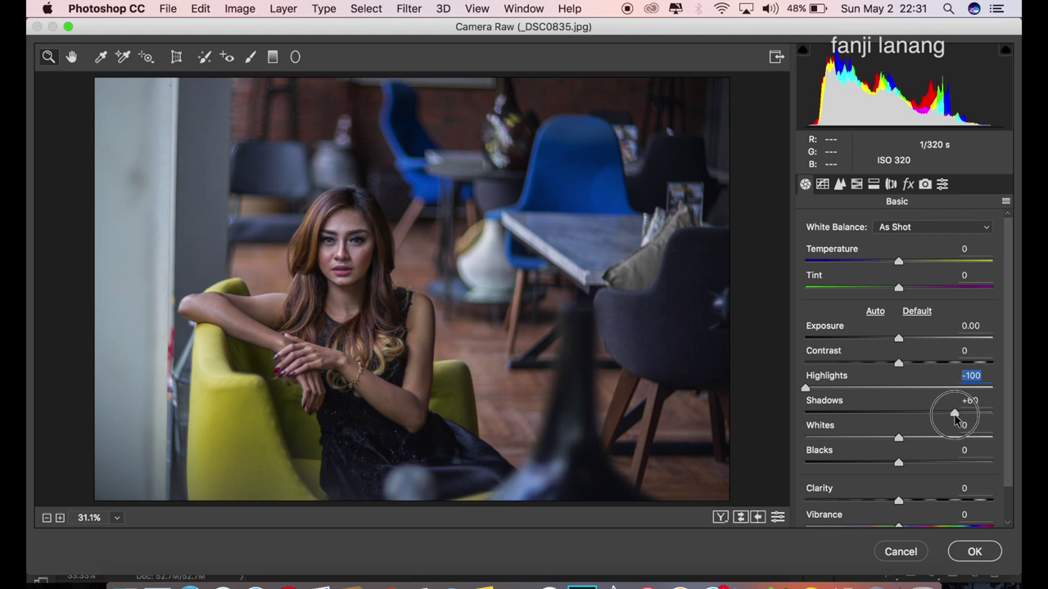
Step: In HSL, set Oranges hue +5, Yellows -5, Aquas -25, and Oranges luminance +10
{"action": "left_click", "coordinate": [823, 186]}
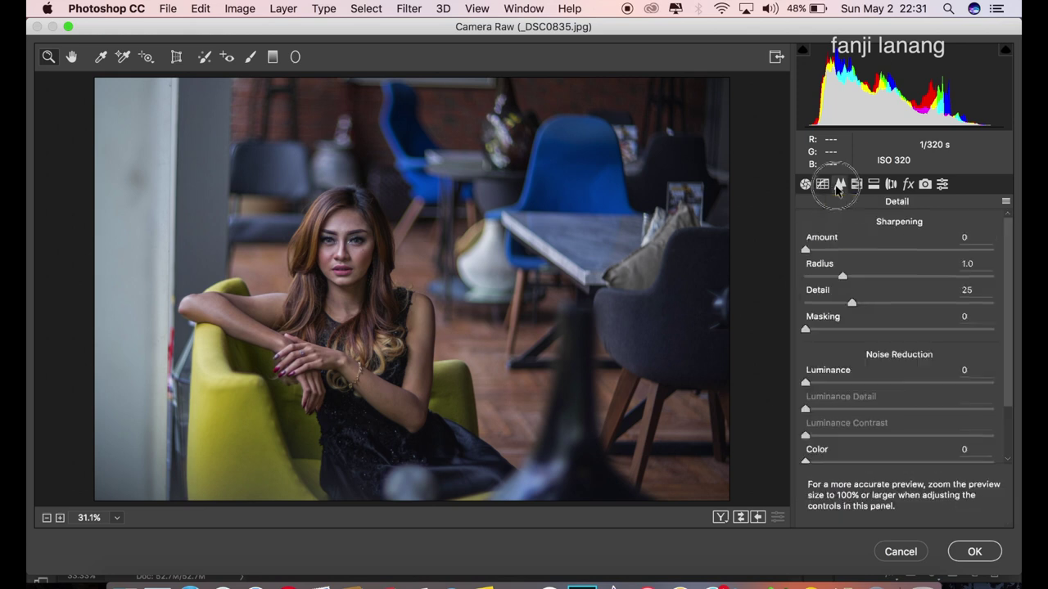
{"action": "left_click", "coordinate": [856, 186]}
{"action": "left_click", "coordinate": [815, 251]}
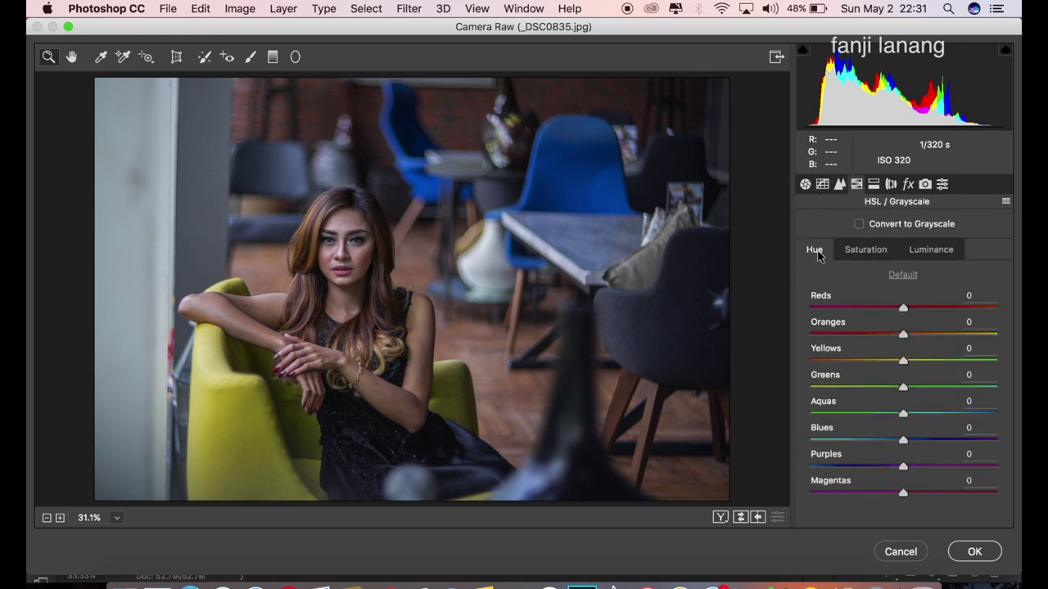
{"action": "left_click_drag", "start_coordinate": [903, 335], "coordinate": [896, 370]}
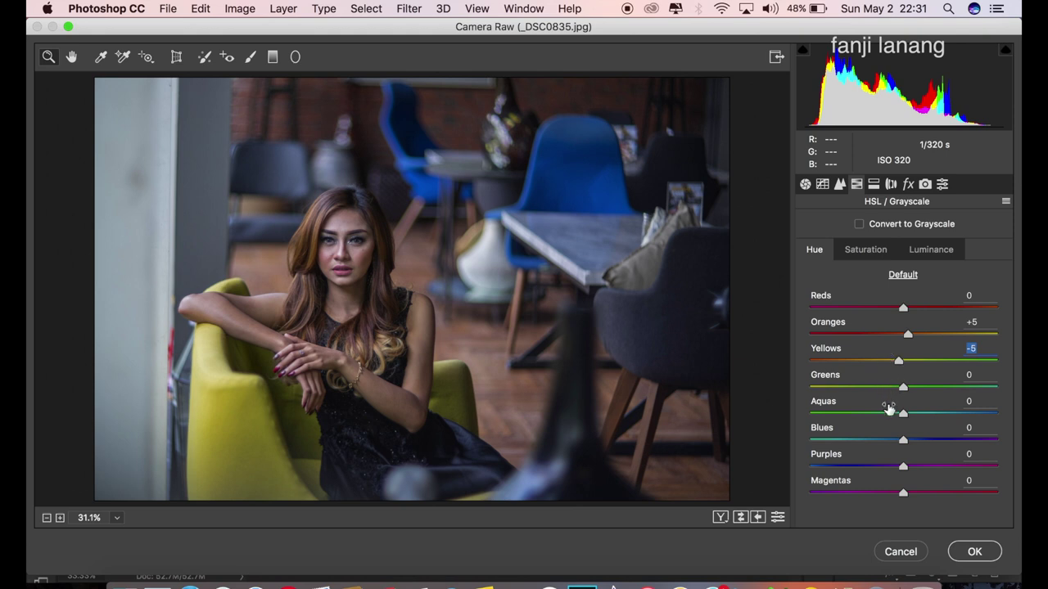
{"action": "left_click_drag", "start_coordinate": [890, 415], "coordinate": [881, 418]}
{"action": "left_click", "coordinate": [847, 259]}
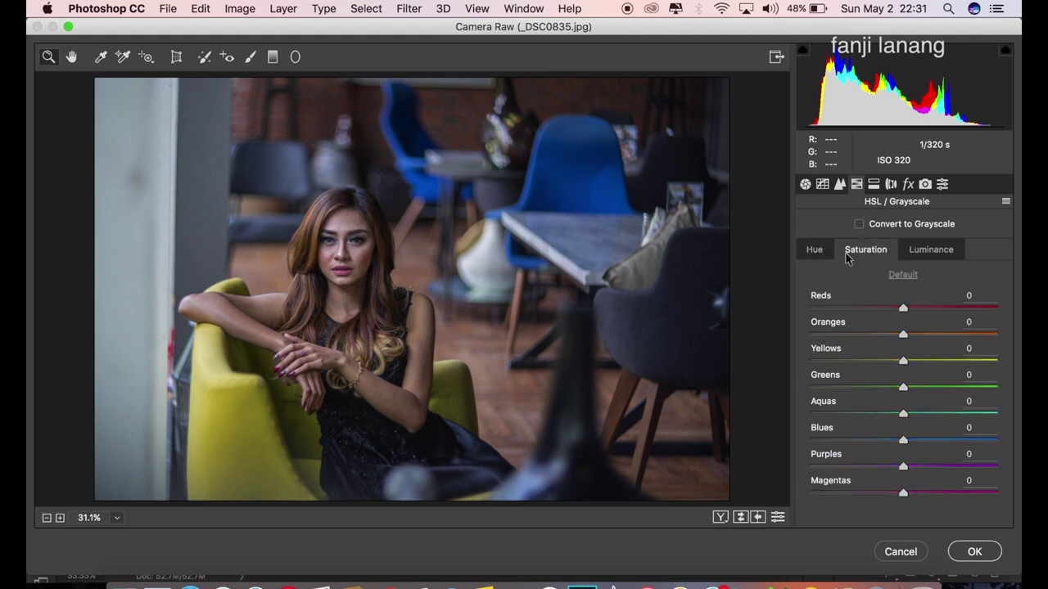
{"action": "left_click", "coordinate": [917, 255]}
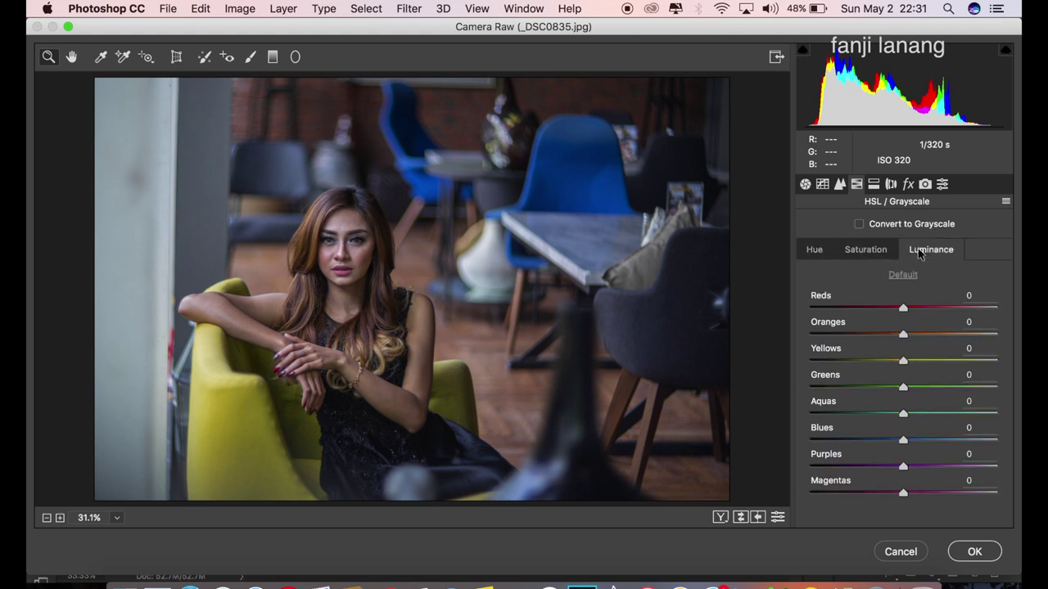
{"action": "left_click_drag", "start_coordinate": [914, 333], "coordinate": [914, 342]}
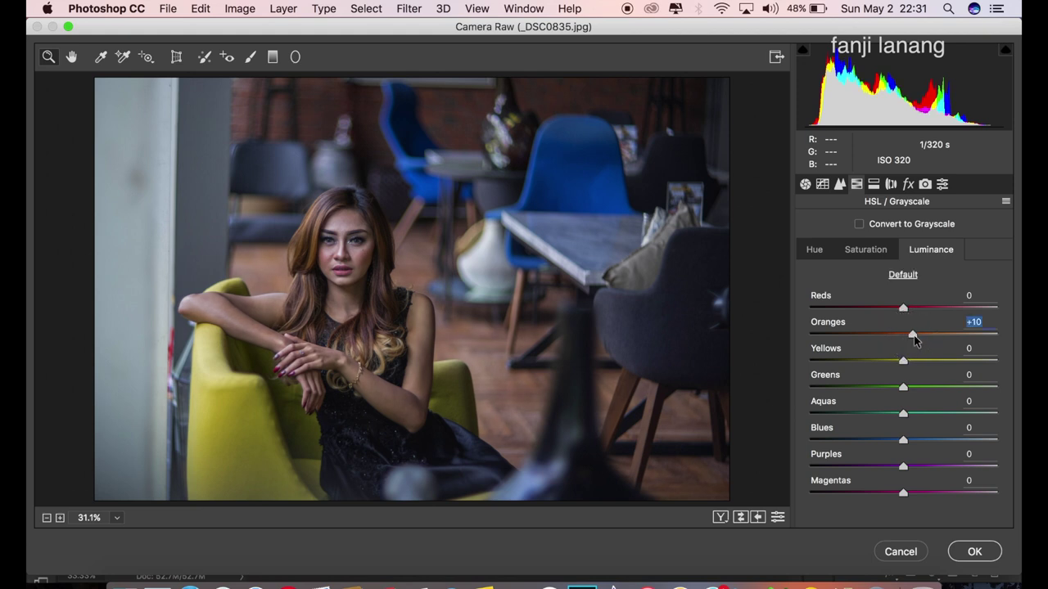
{"action": "left_click", "coordinate": [874, 185]}
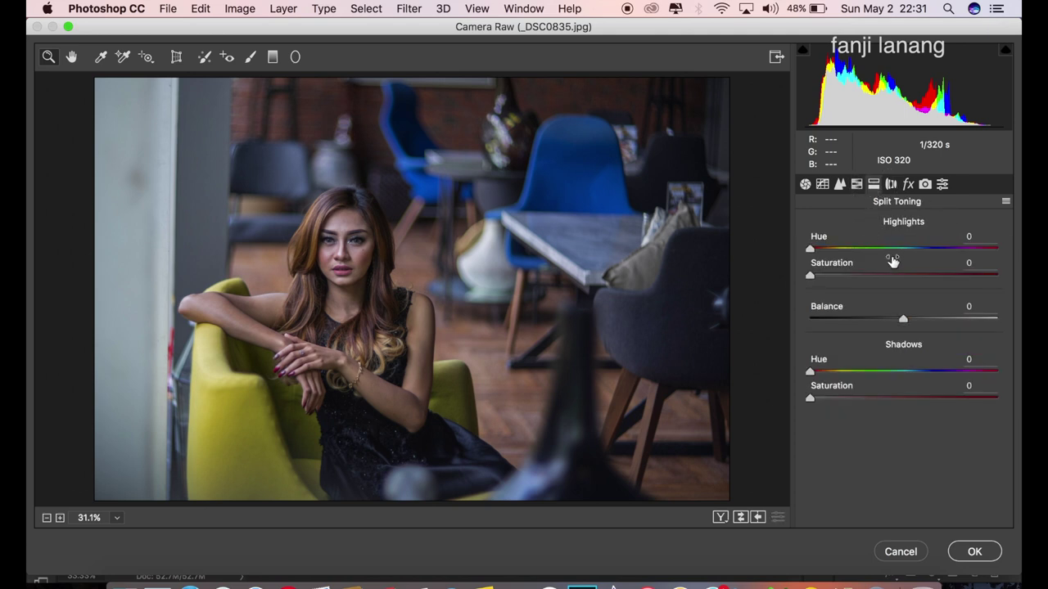
Step: Split-tone the highlights at hue 186, saturation 14, and the shadows at saturation 6
{"action": "left_click_drag", "start_coordinate": [893, 249], "coordinate": [907, 250]}
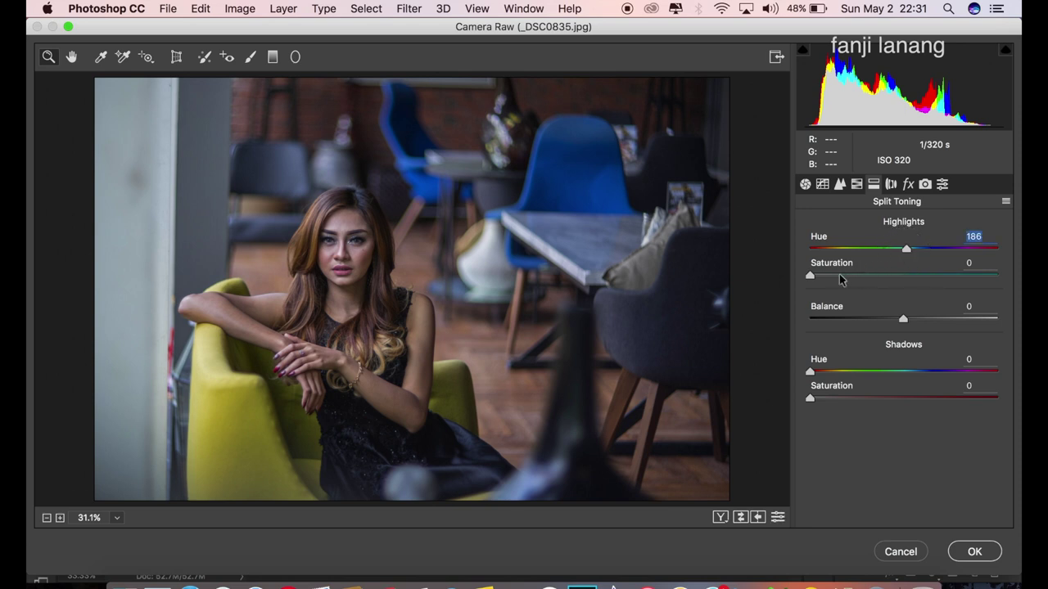
{"action": "left_click_drag", "start_coordinate": [827, 278], "coordinate": [836, 285]}
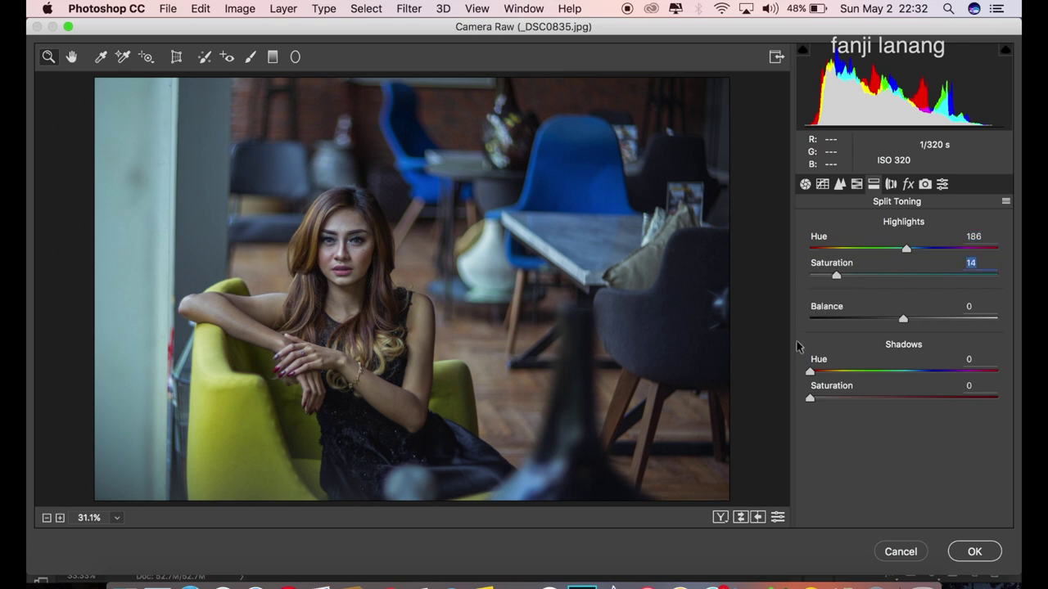
{"action": "left_click_drag", "start_coordinate": [811, 397], "coordinate": [822, 405]}
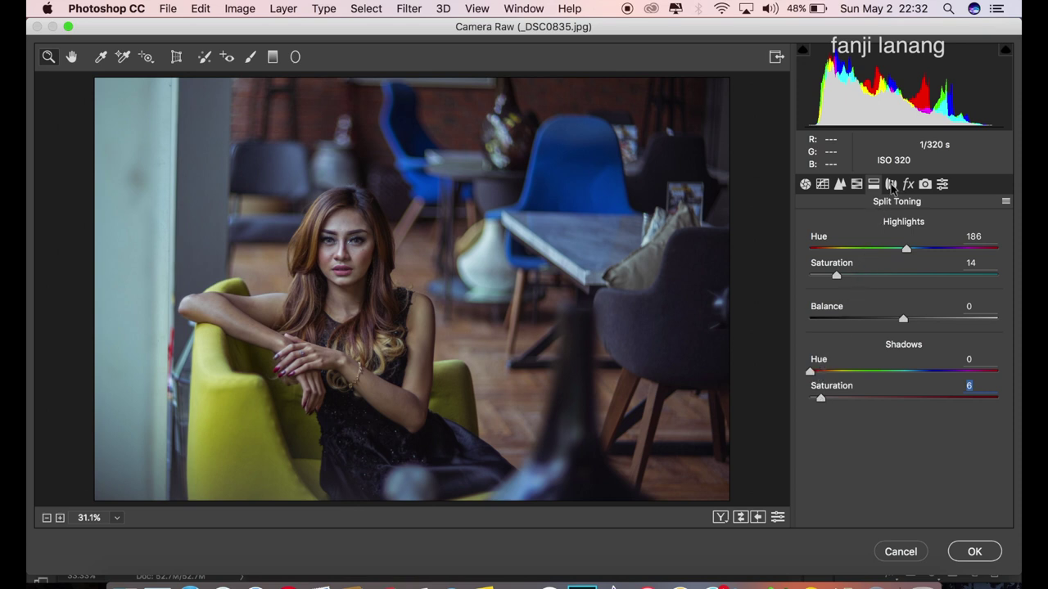
{"action": "left_click", "coordinate": [891, 185]}
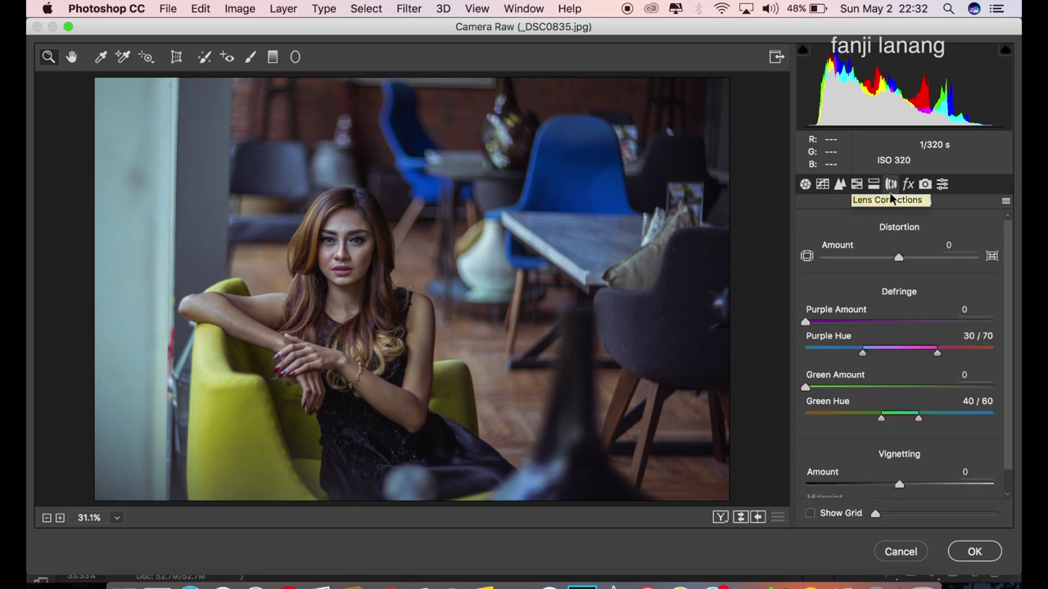
Step: Add a -43 vignette with midpoint 0 in Lens Corrections
{"action": "left_click", "coordinate": [852, 485]}
{"action": "left_click_drag", "start_coordinate": [851, 485], "coordinate": [647, 510]}
{"action": "scroll", "coordinate": [1008, 380], "scroll_direction": "down", "scroll_amount": 2}
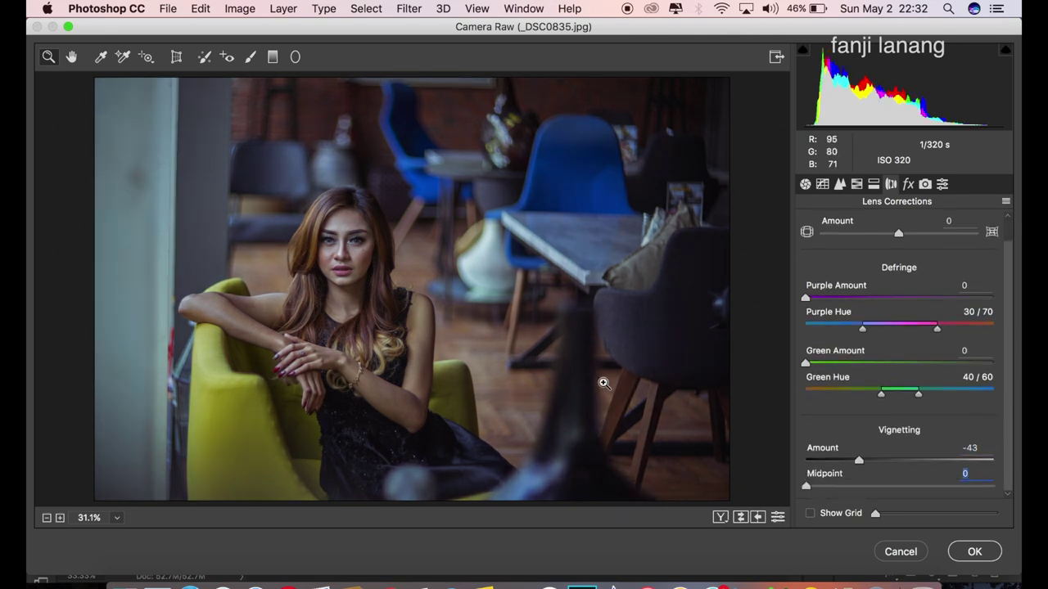
Step: Set Red Primary Hue +100 and Blue Primary Hue -100, then apply Camera Raw
{"action": "left_click", "coordinate": [916, 189]}
{"action": "left_click", "coordinate": [923, 185]}
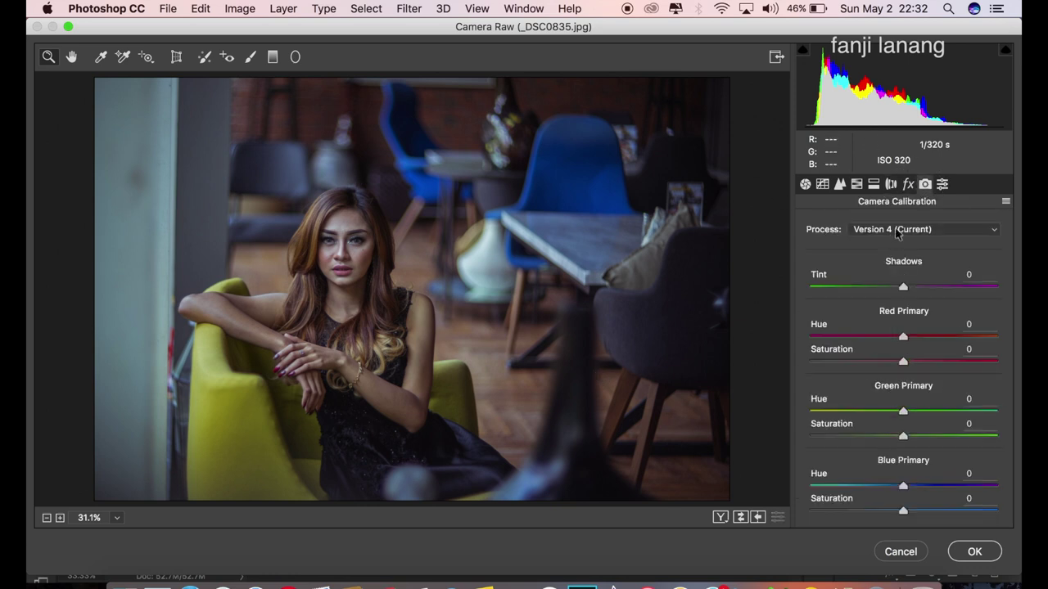
{"action": "left_click_drag", "start_coordinate": [933, 335], "coordinate": [1019, 324]}
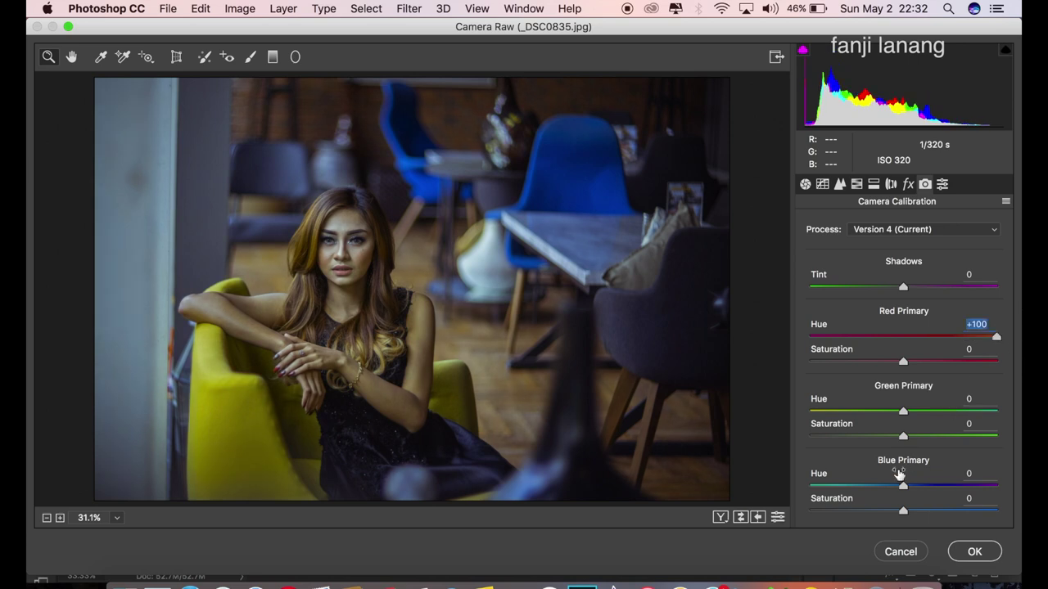
{"action": "left_click_drag", "start_coordinate": [902, 485], "coordinate": [741, 512]}
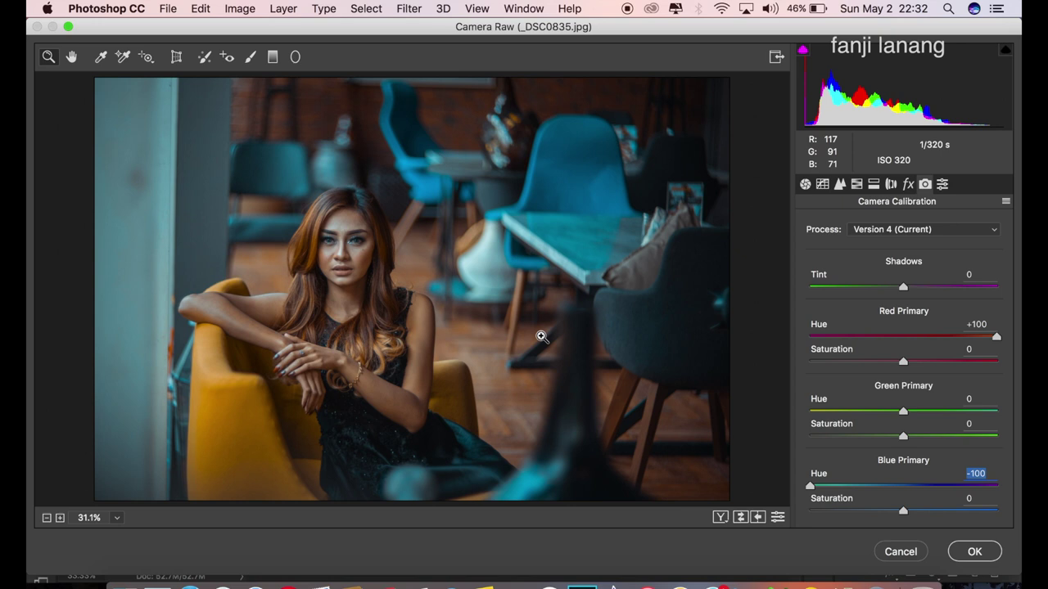
{"action": "left_click", "coordinate": [719, 517]}
{"action": "left_click", "coordinate": [981, 553]}
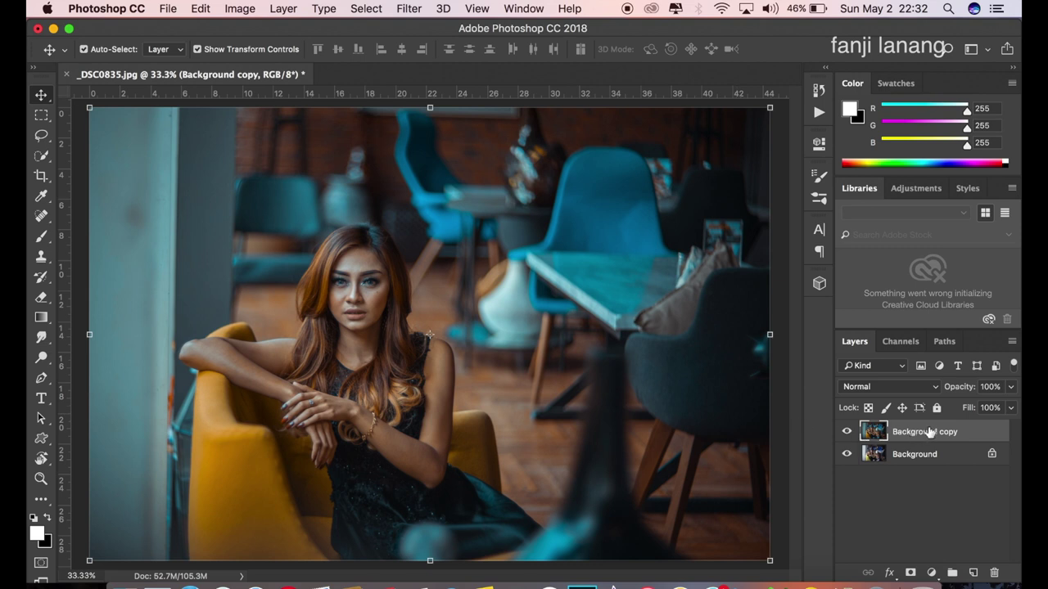
Step: Create Background copy 2 and Background copy 3, hiding copy 3
{"action": "left_click_drag", "start_coordinate": [930, 432], "coordinate": [972, 572]}
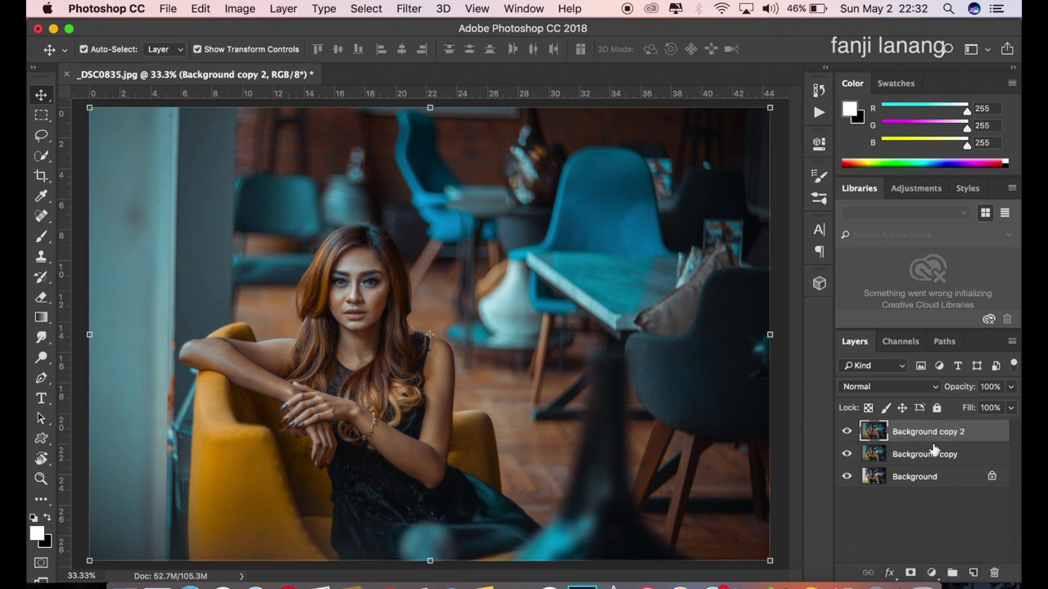
{"action": "left_click_drag", "start_coordinate": [930, 432], "coordinate": [972, 570]}
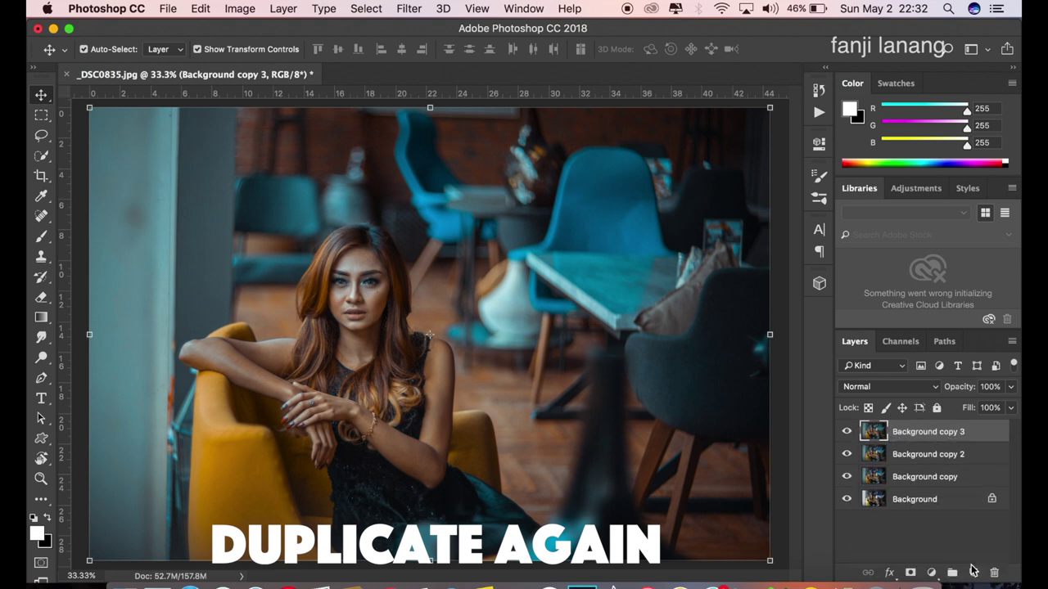
{"action": "left_click", "coordinate": [847, 432]}
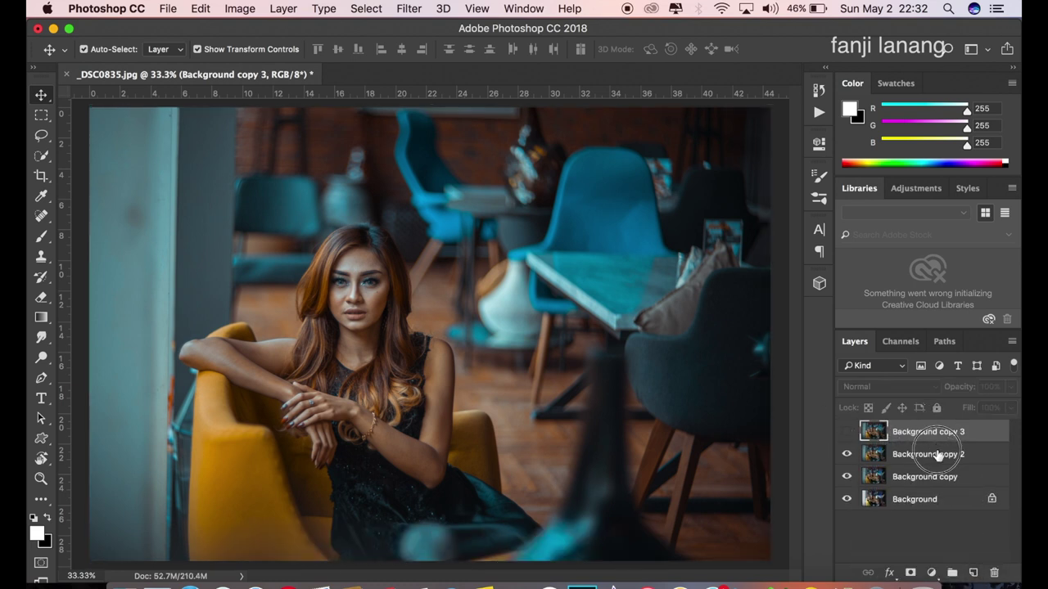
Step: Rename Background copy 2 to 'blur'
{"action": "left_click", "coordinate": [930, 454]}
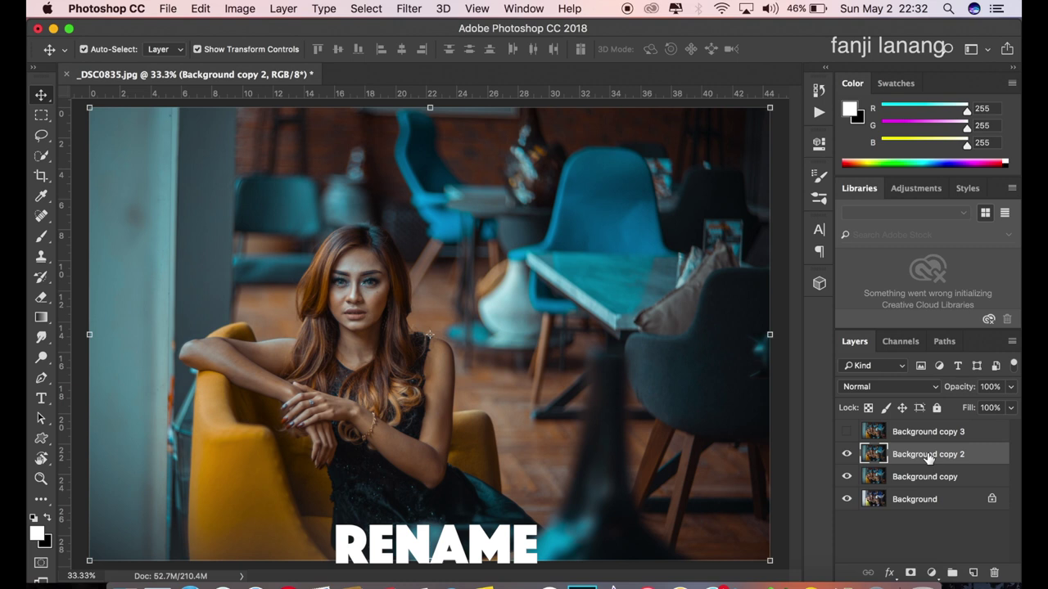
{"action": "double_click", "coordinate": [927, 455]}
{"action": "type", "text": "blur"}
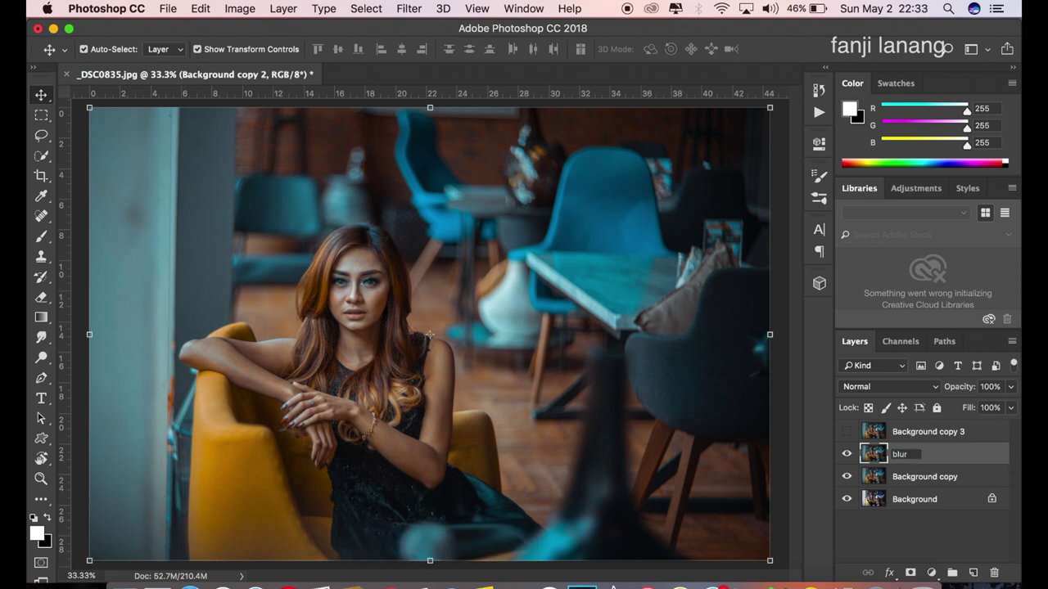
{"action": "key", "text": "Return"}
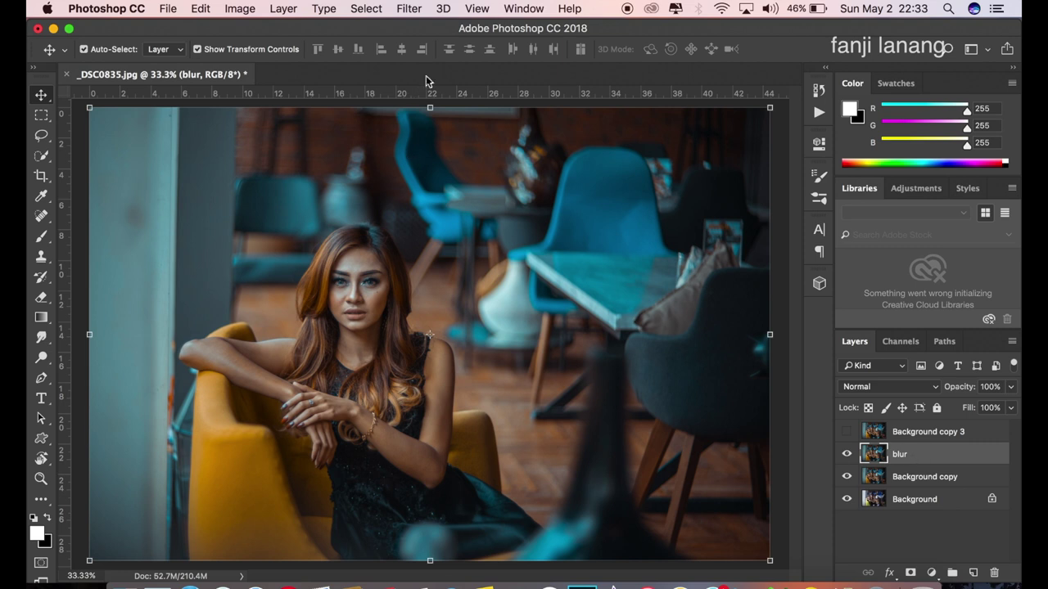
Step: Give the blur layer a 5-pixel Gaussian Blur, then show and select Background copy 3
{"action": "left_click", "coordinate": [409, 9]}
{"action": "mouse_move", "coordinate": [415, 193]}
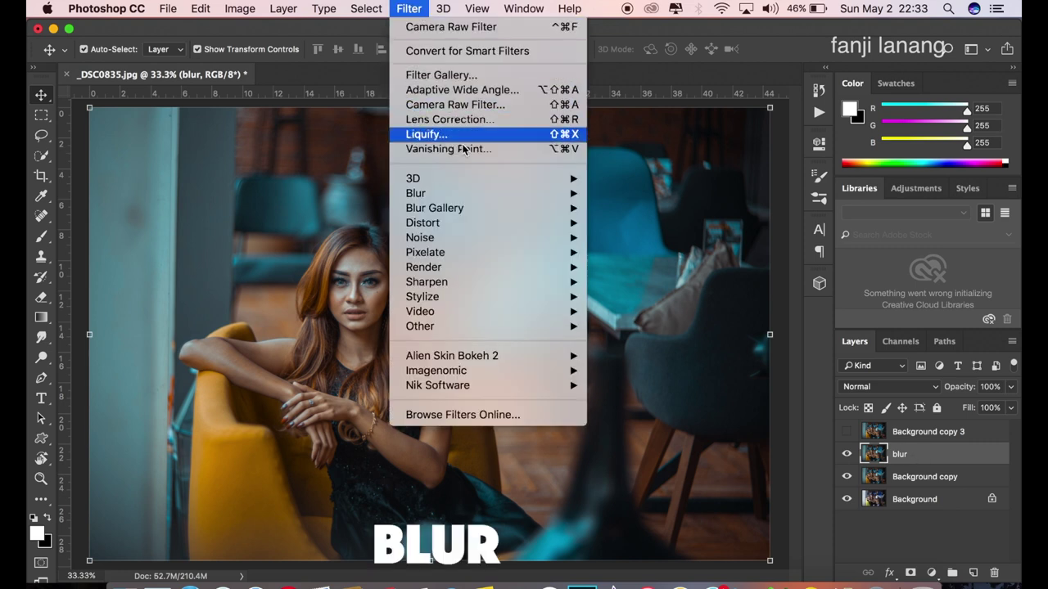
{"action": "left_click", "coordinate": [641, 252]}
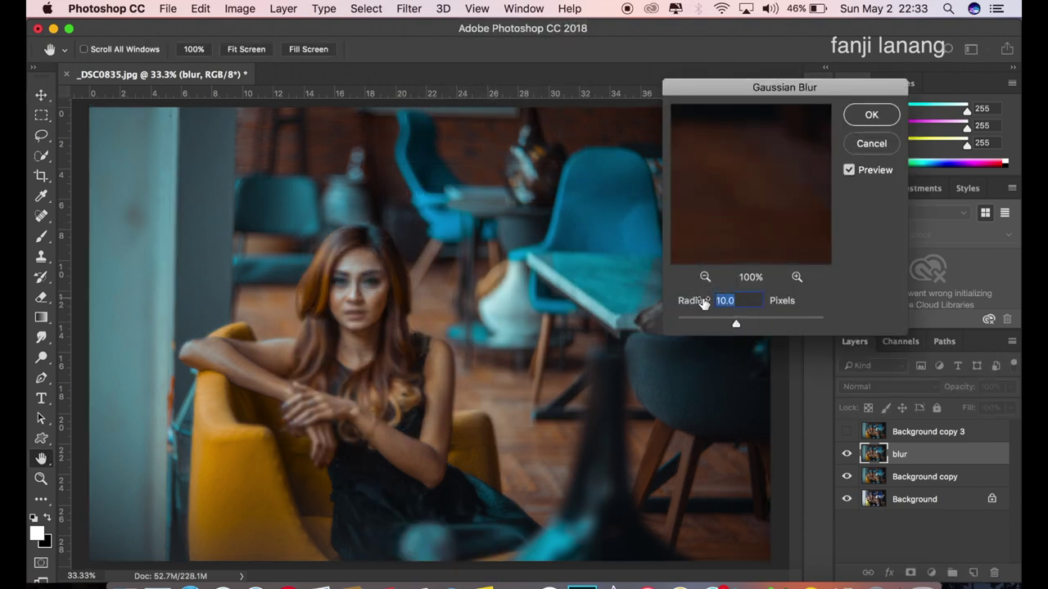
{"action": "type", "text": "5"}
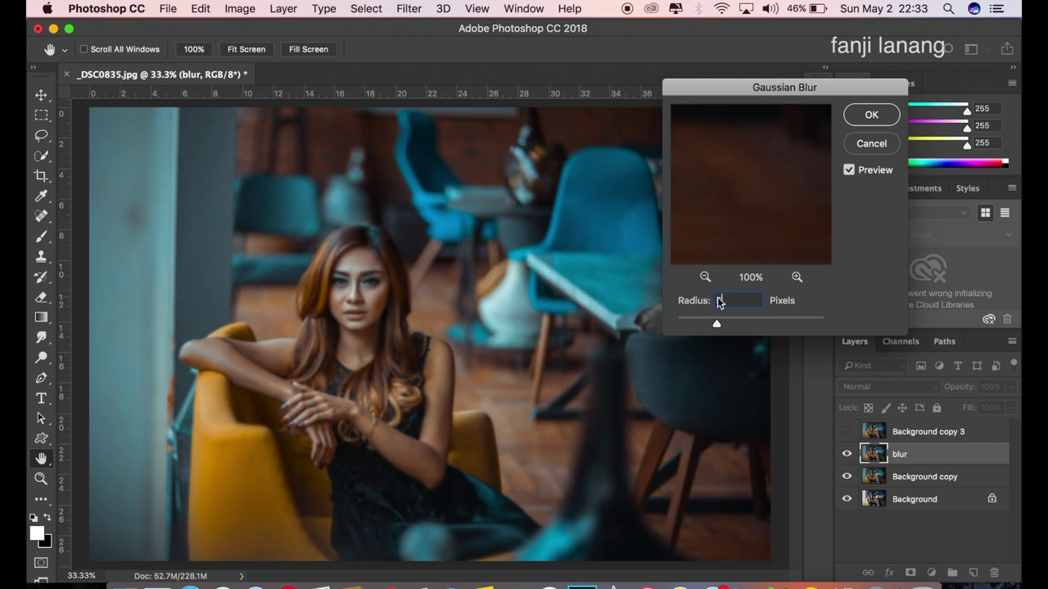
{"action": "left_click", "coordinate": [856, 115]}
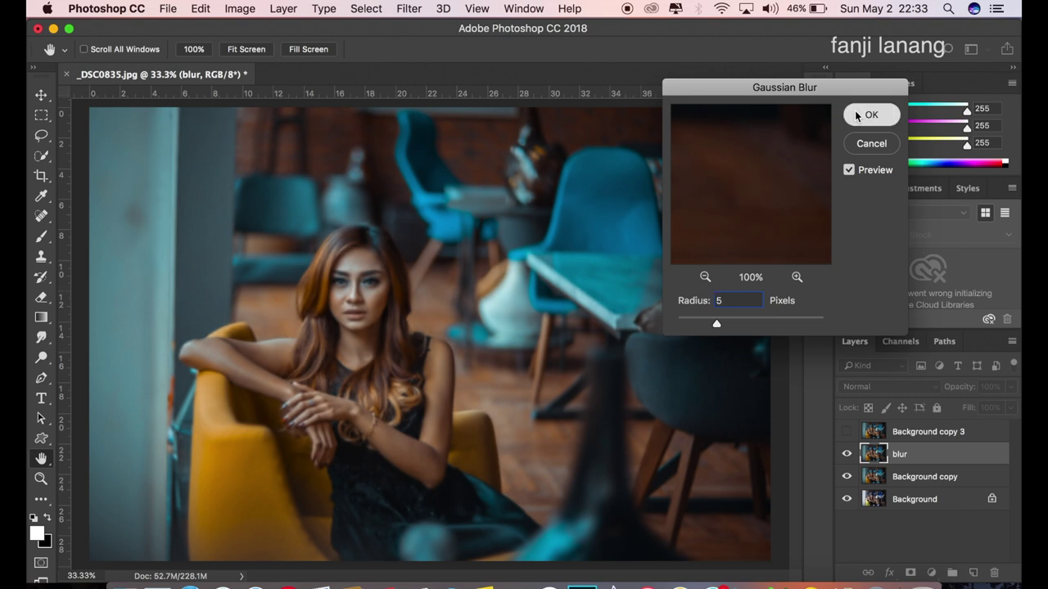
{"action": "left_click", "coordinate": [856, 115]}
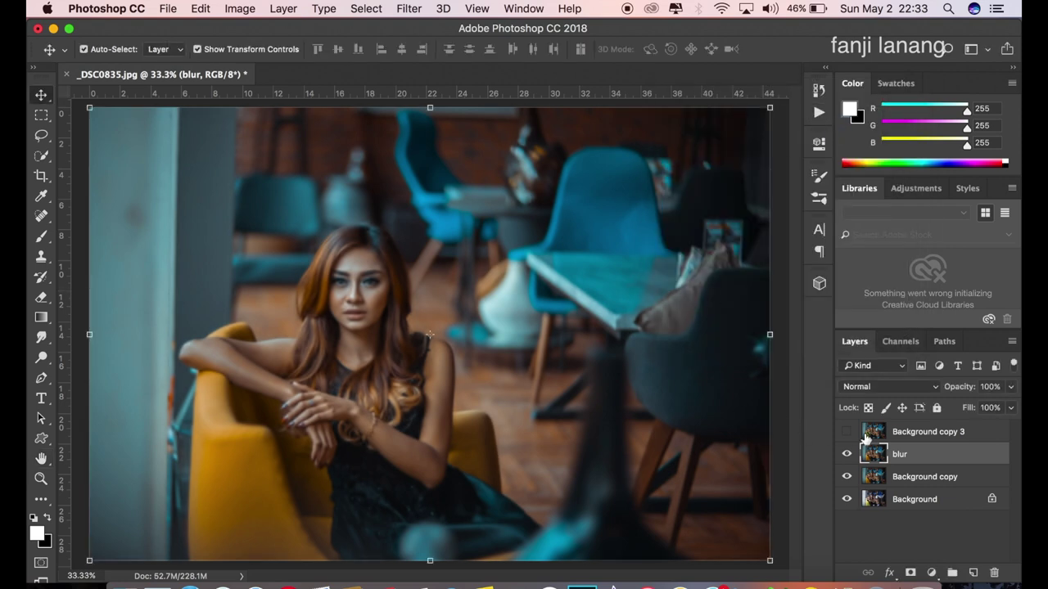
{"action": "left_click", "coordinate": [847, 431]}
{"action": "left_click", "coordinate": [925, 432]}
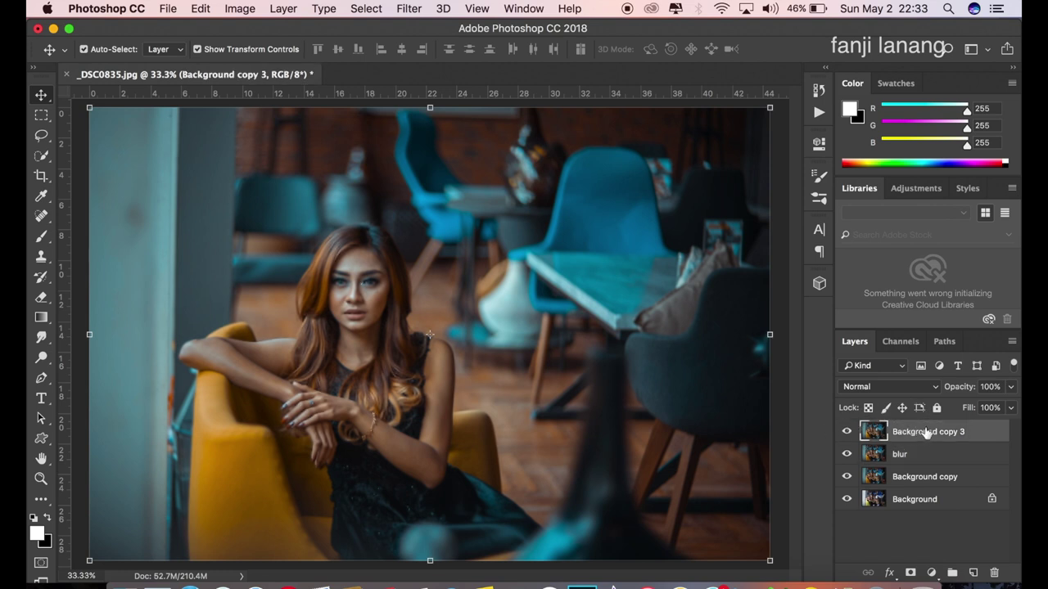
Step: Apply Image from the blur layer to Background copy 3 using Subtract, scale 2, offset 128
{"action": "left_click", "coordinate": [240, 9]}
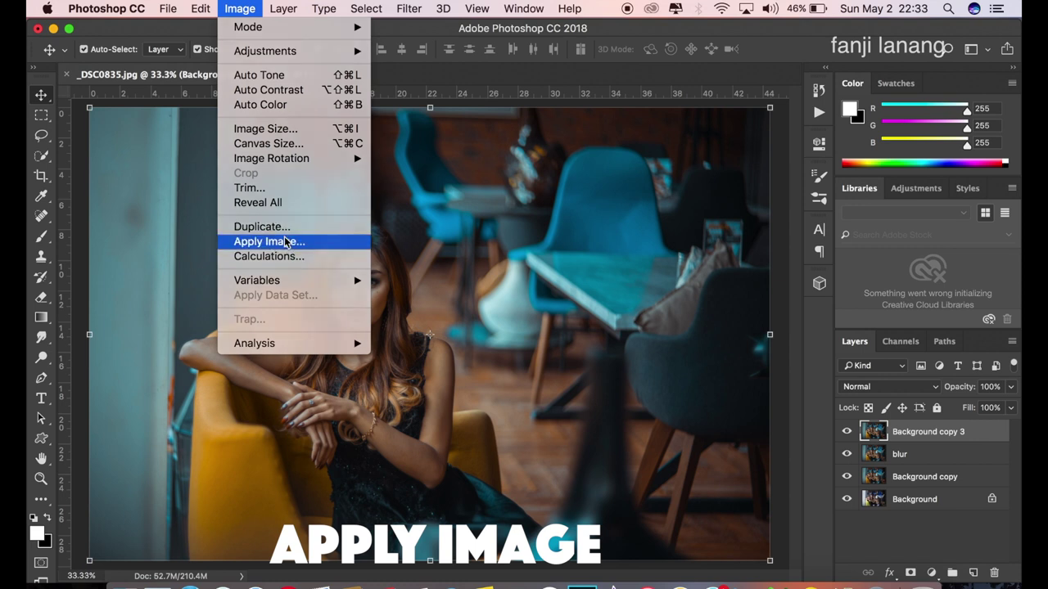
{"action": "left_click", "coordinate": [285, 240]}
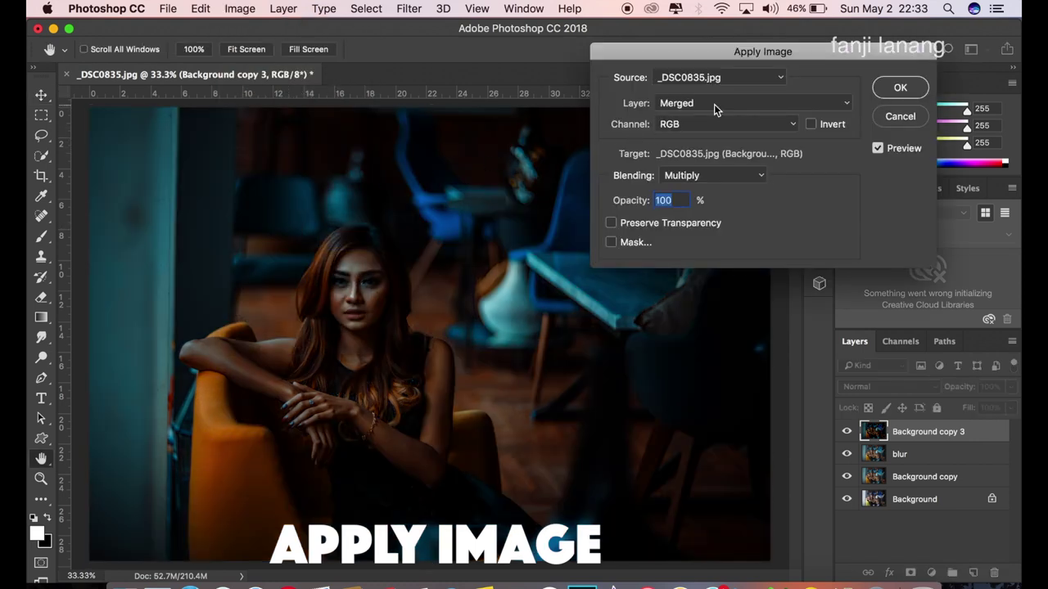
{"action": "left_click", "coordinate": [714, 104]}
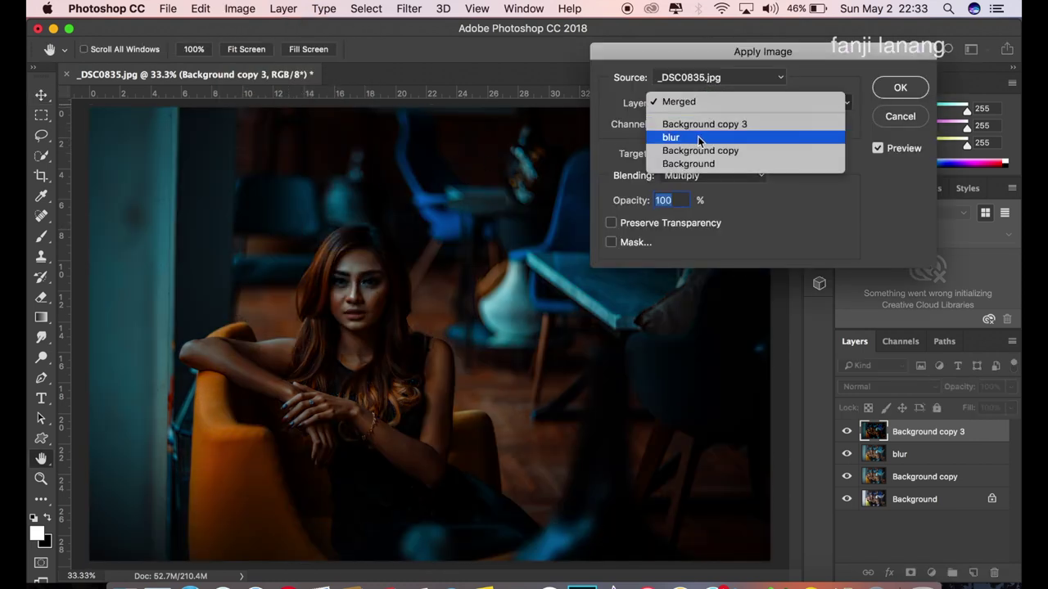
{"action": "left_click", "coordinate": [696, 138]}
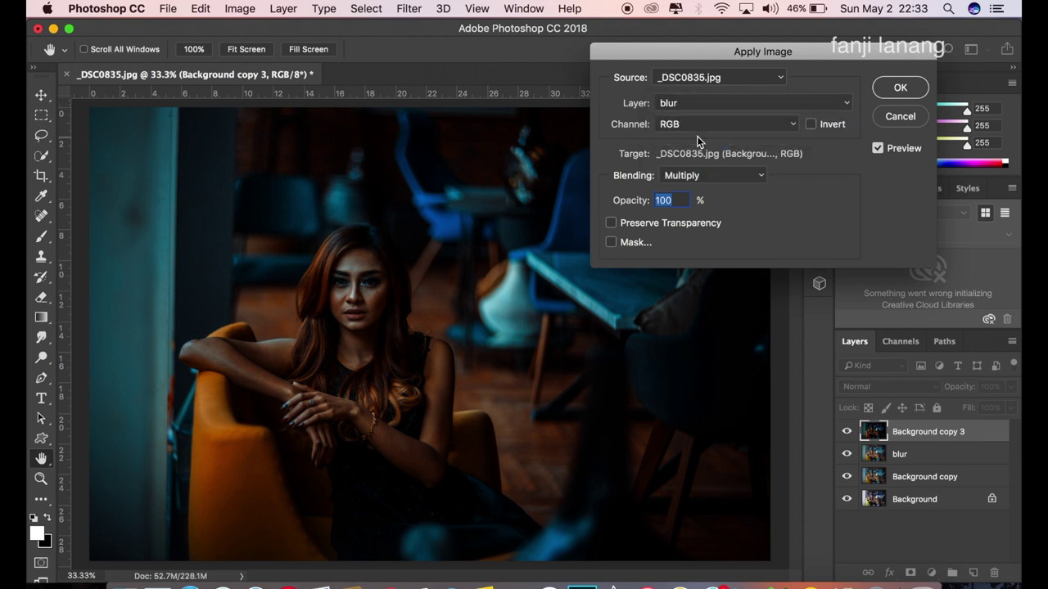
{"action": "left_click", "coordinate": [719, 175]}
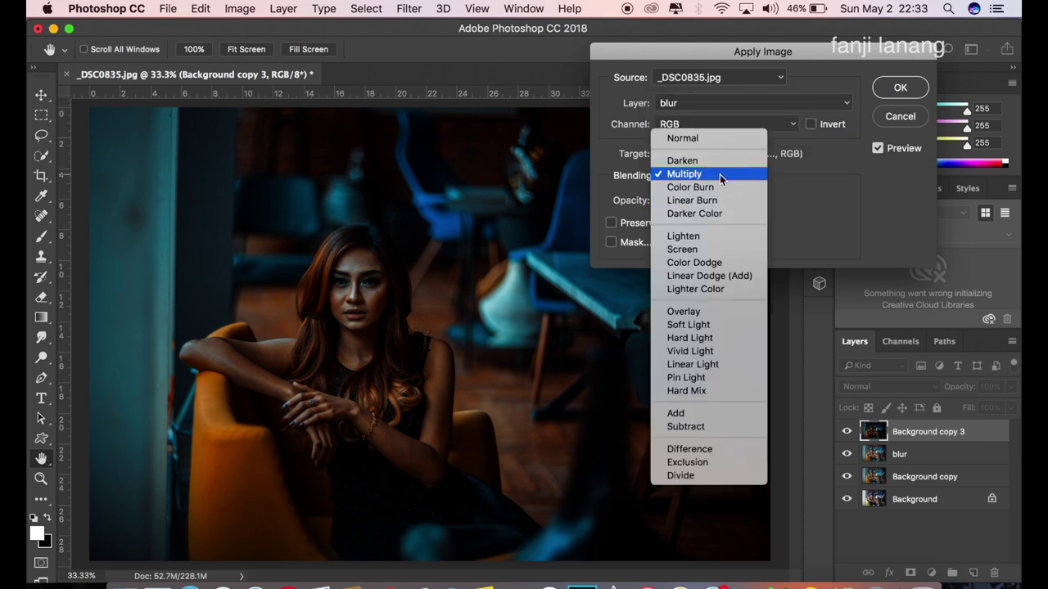
{"action": "left_click", "coordinate": [710, 429]}
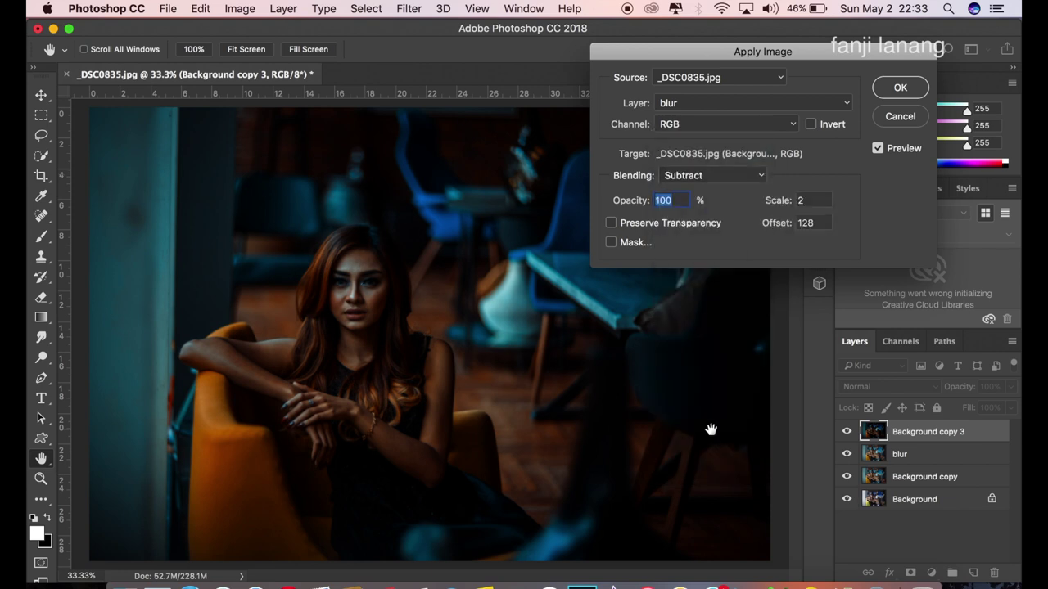
{"action": "double_click", "coordinate": [804, 199]}
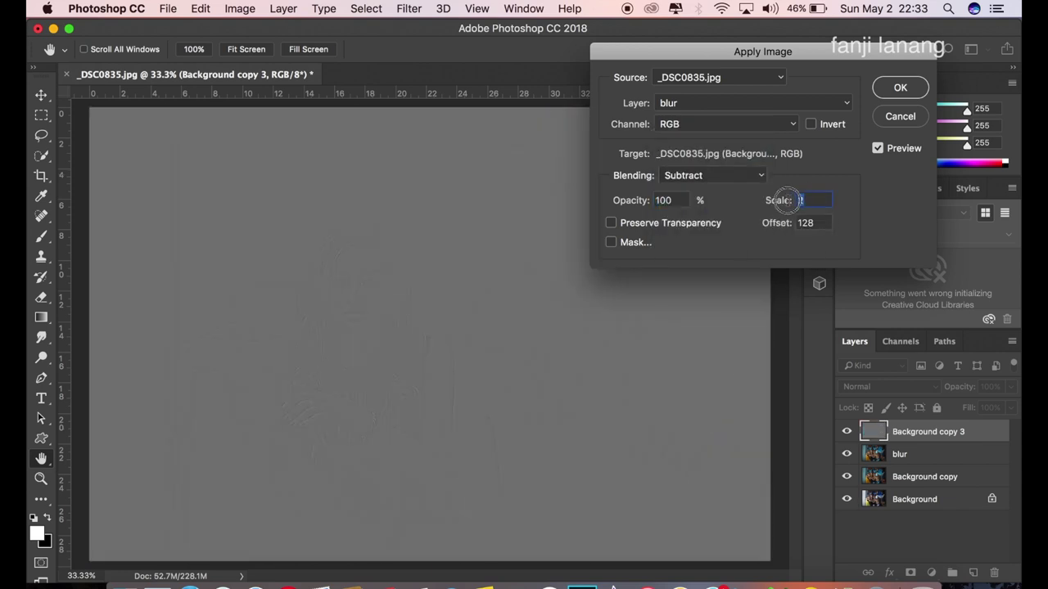
{"action": "type", "text": "2"}
{"action": "double_click", "coordinate": [815, 223]}
{"action": "type", "text": "12"}
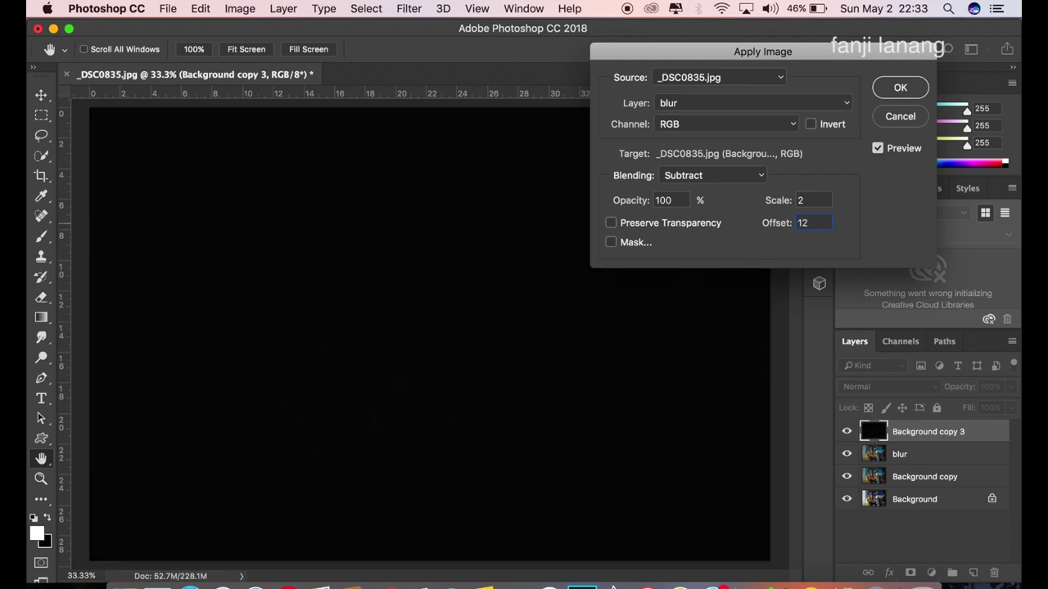
{"action": "type", "text": "8"}
{"action": "double_click", "coordinate": [820, 222]}
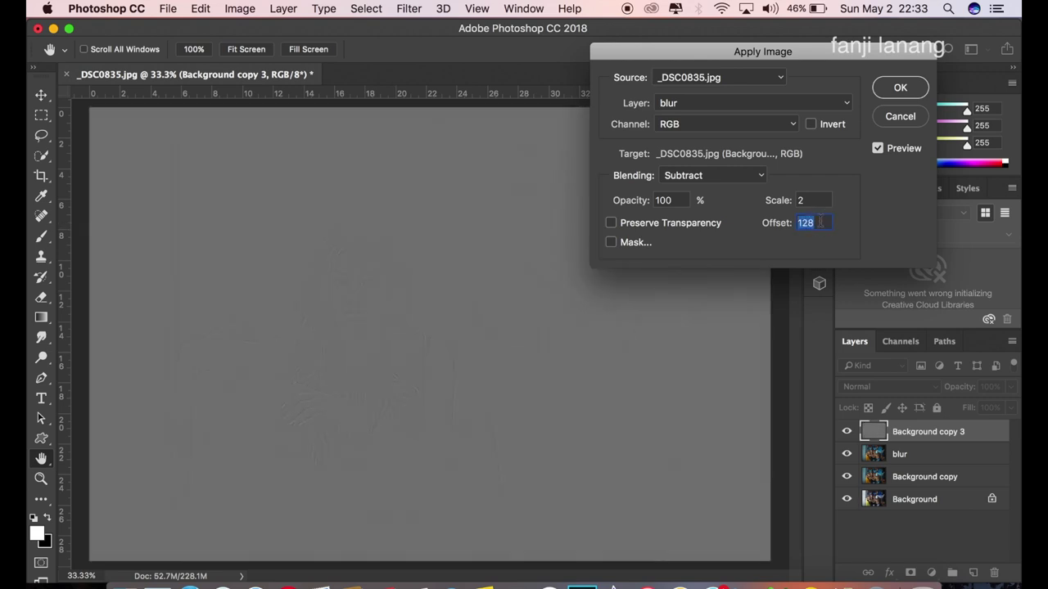
{"action": "left_click", "coordinate": [898, 89]}
Step: Set Background copy 3 to Linear Light and duplicate the blur layer as blur copy
{"action": "key", "text": "v"}
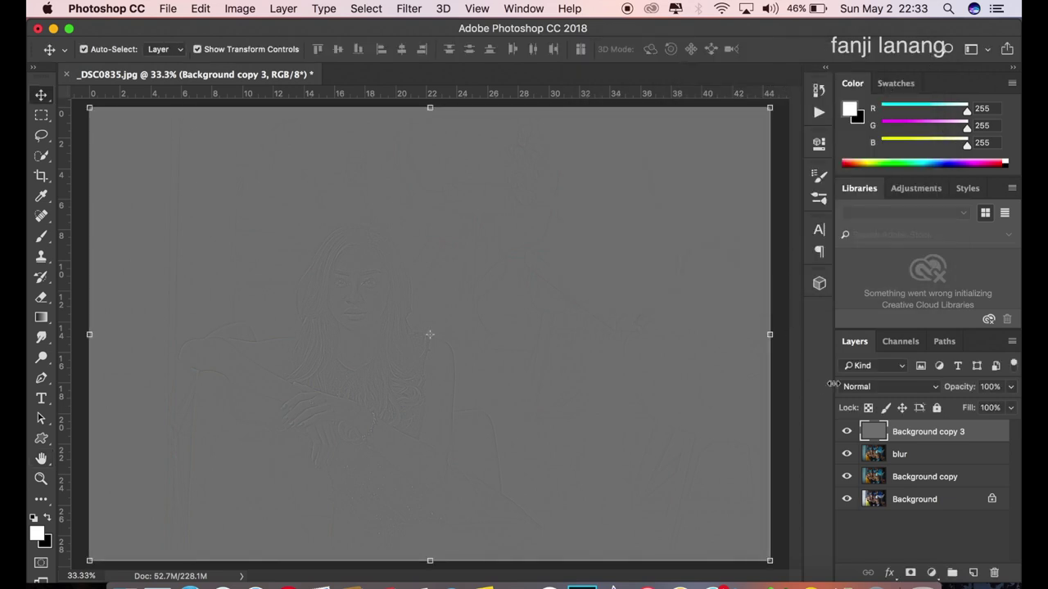
{"action": "left_click", "coordinate": [869, 389]}
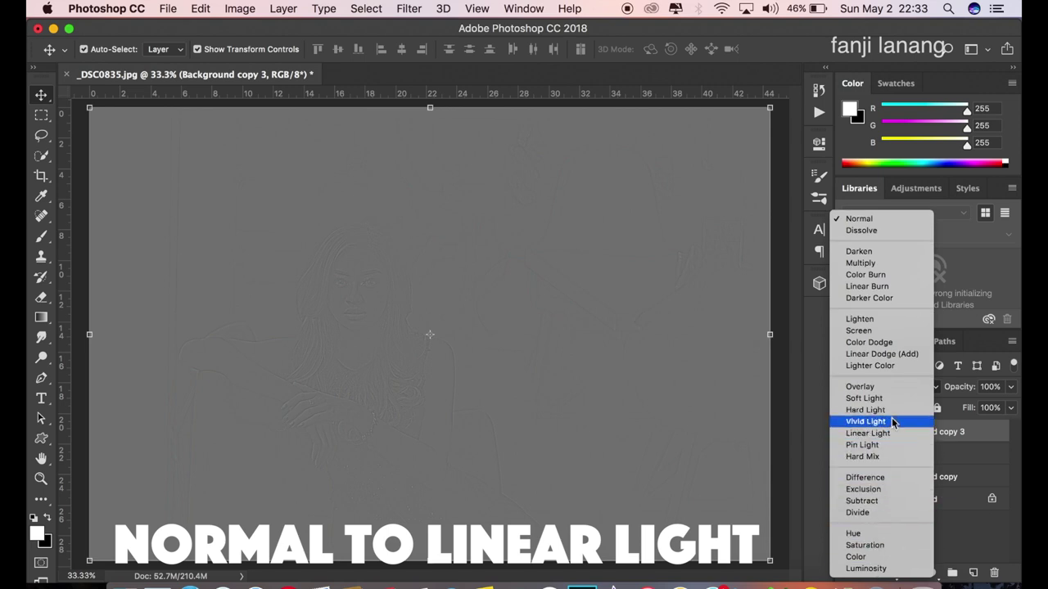
{"action": "left_click", "coordinate": [891, 433]}
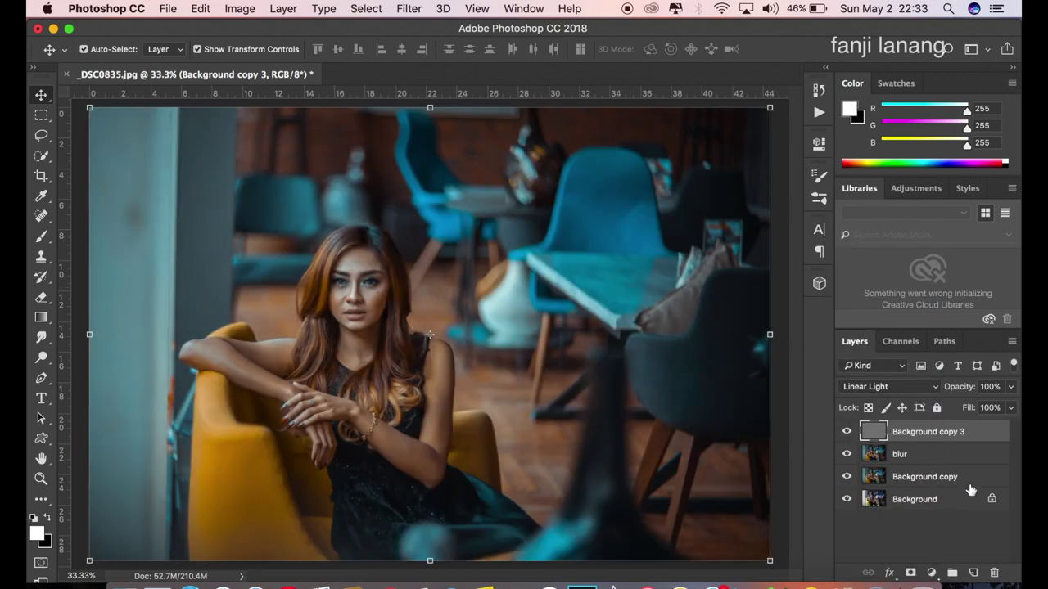
{"action": "left_click", "coordinate": [934, 457]}
{"action": "left_click_drag", "start_coordinate": [932, 455], "coordinate": [974, 572]}
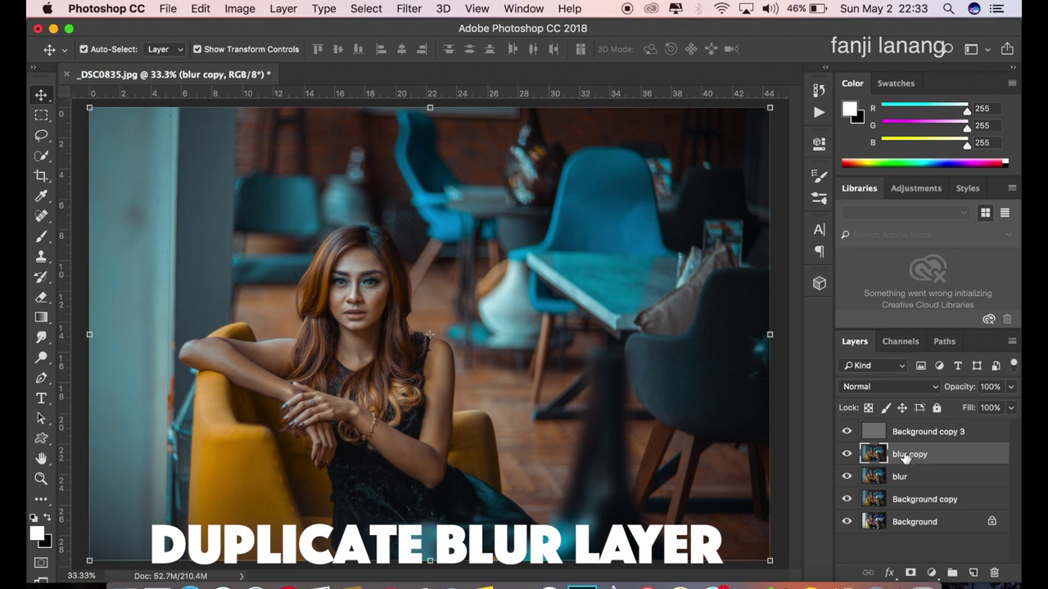
Step: At 100% zoom, draw a 20 px feathered Lasso selection around the nose bridge
{"action": "left_click", "coordinate": [41, 135]}
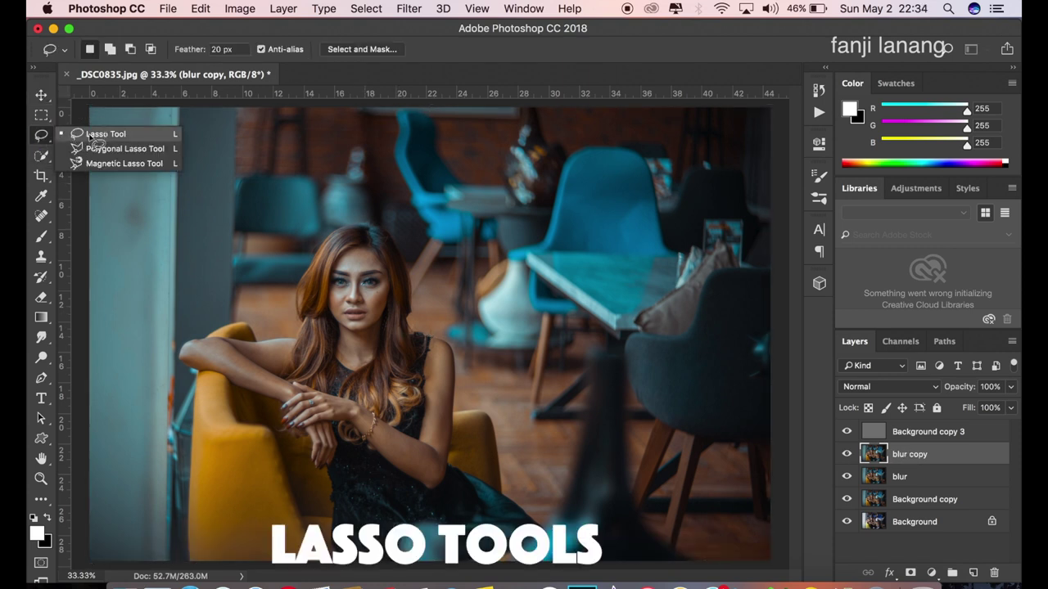
{"action": "left_click", "coordinate": [96, 134]}
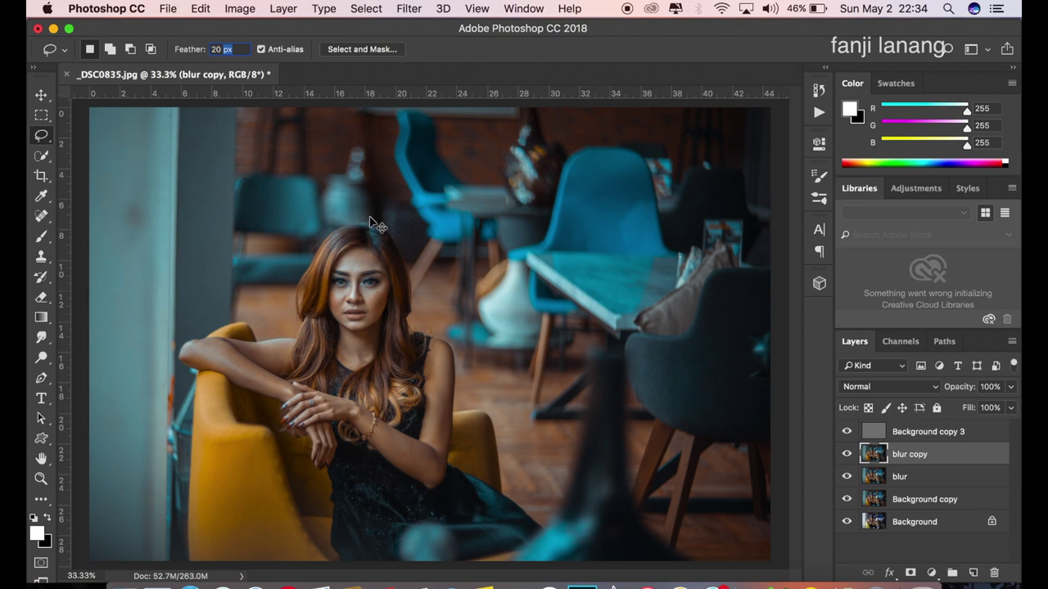
{"action": "key", "text": "super+plus"}
{"action": "key", "text": "super+plus"}
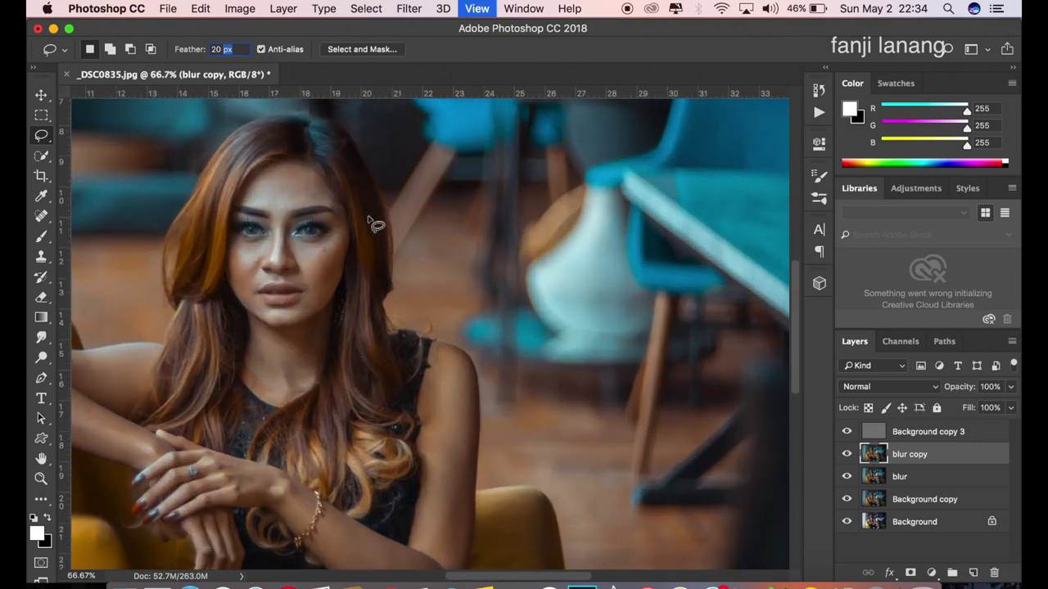
{"action": "left_click_drag", "start_coordinate": [374, 223], "coordinate": [448, 215]}
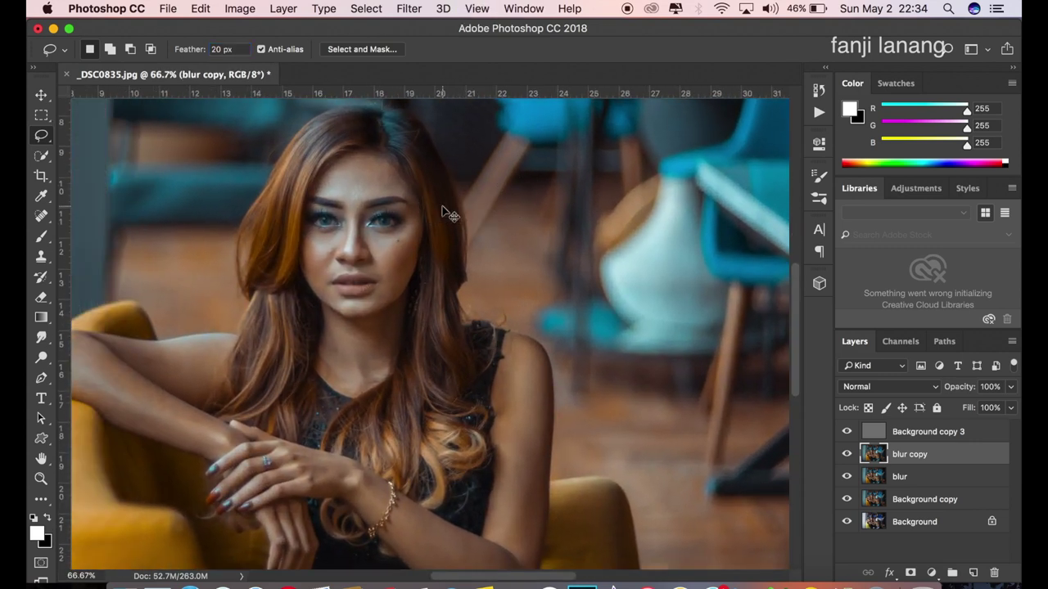
{"action": "key", "text": "super+plus"}
{"action": "left_click_drag", "start_coordinate": [442, 206], "coordinate": [506, 233]}
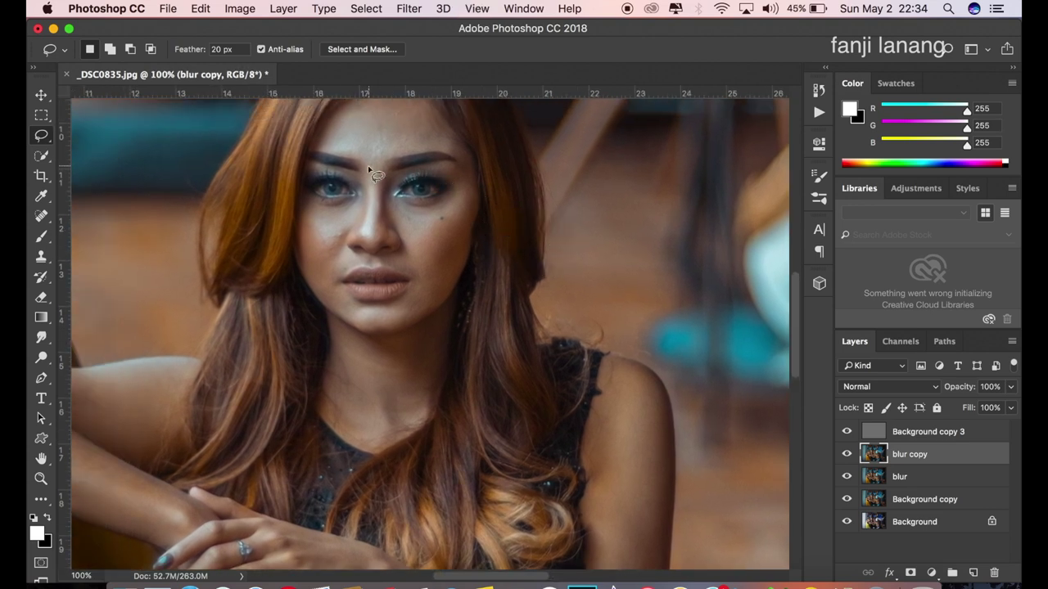
{"action": "mouse_move", "coordinate": [368, 170]}
{"action": "left_mouse_down"}
{"action": "mouse_move", "coordinate": [358, 244]}
{"action": "mouse_move", "coordinate": [393, 235]}
{"action": "left_mouse_up"}
{"action": "left_click_drag", "start_coordinate": [387, 185], "coordinate": [381, 169]}
Step: Blur the nose with a 7 px Gaussian Blur, then lasso the cheek under the right-hand eye
{"action": "left_click", "coordinate": [402, 10]}
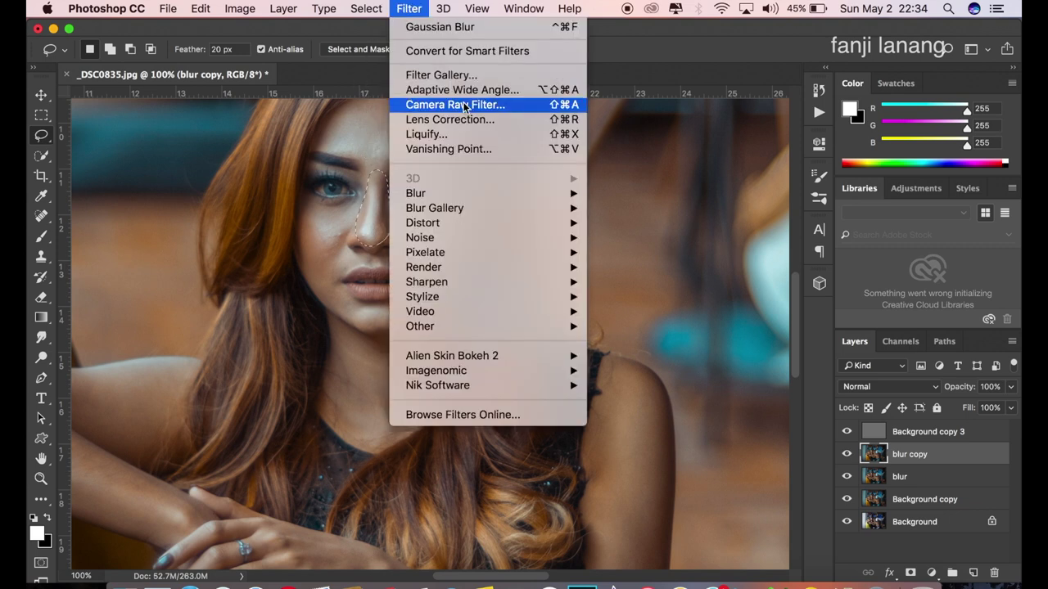
{"action": "mouse_move", "coordinate": [415, 193]}
{"action": "left_click", "coordinate": [641, 254]}
{"action": "type", "text": "7"}
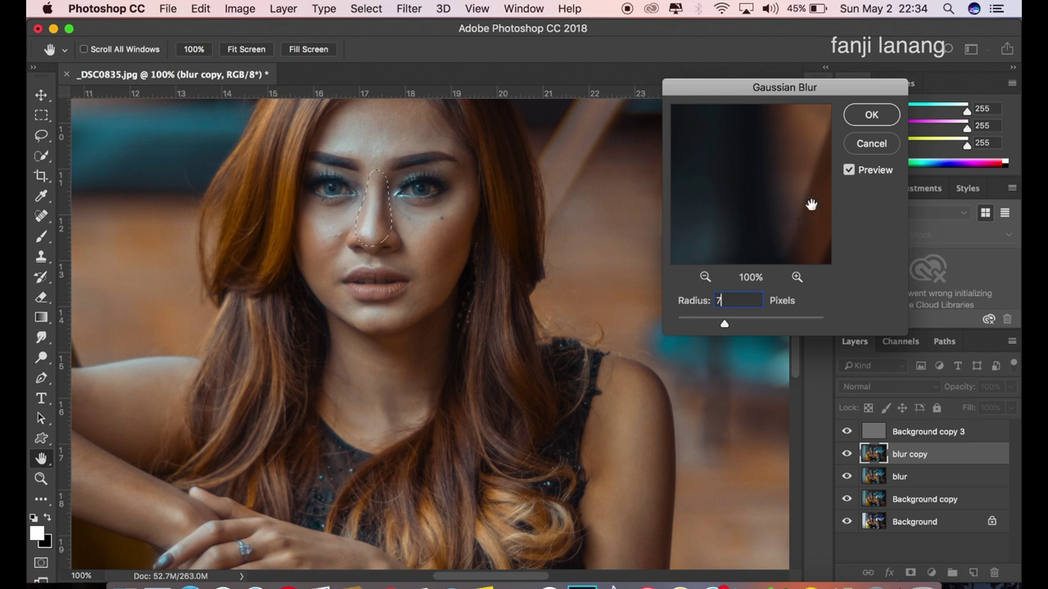
{"action": "left_click", "coordinate": [869, 119]}
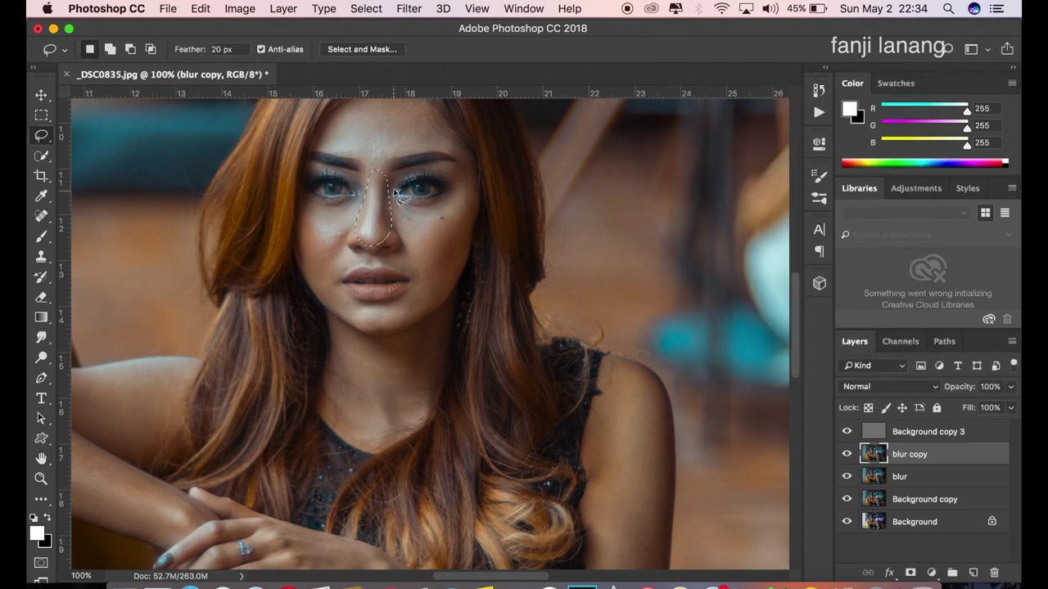
{"action": "mouse_move", "coordinate": [398, 200]}
{"action": "left_mouse_down"}
{"action": "mouse_move", "coordinate": [457, 188]}
{"action": "mouse_move", "coordinate": [465, 229]}
{"action": "mouse_move", "coordinate": [404, 244]}
{"action": "mouse_move", "coordinate": [392, 218]}
{"action": "left_mouse_up"}
Step: Blur the right-hand cheek with a 10 px Gaussian Blur, then lasso the left-hand cheek
{"action": "left_click", "coordinate": [406, 9]}
{"action": "mouse_move", "coordinate": [415, 193]}
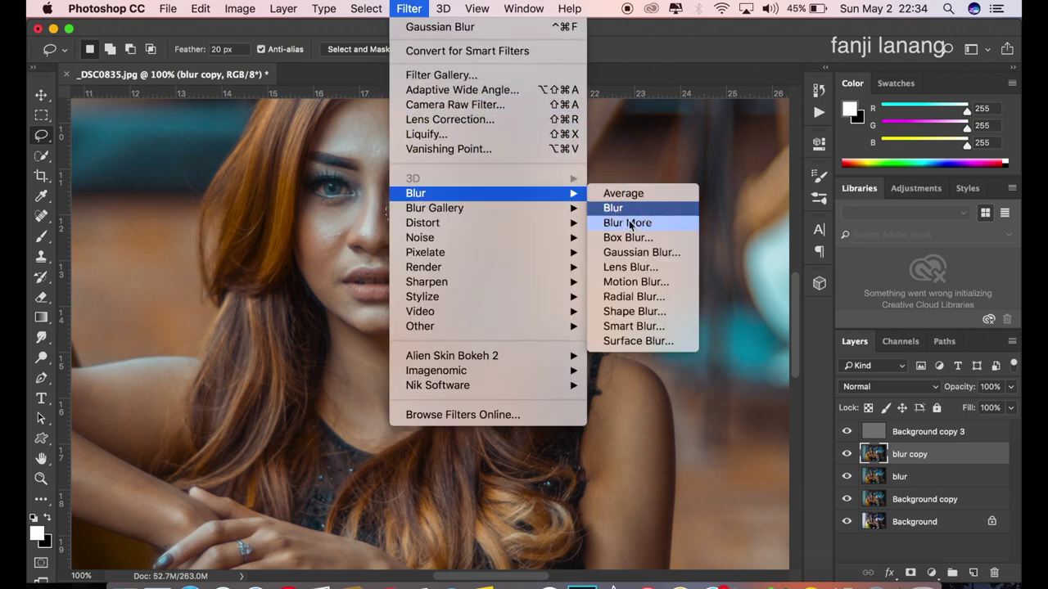
{"action": "left_click", "coordinate": [638, 251]}
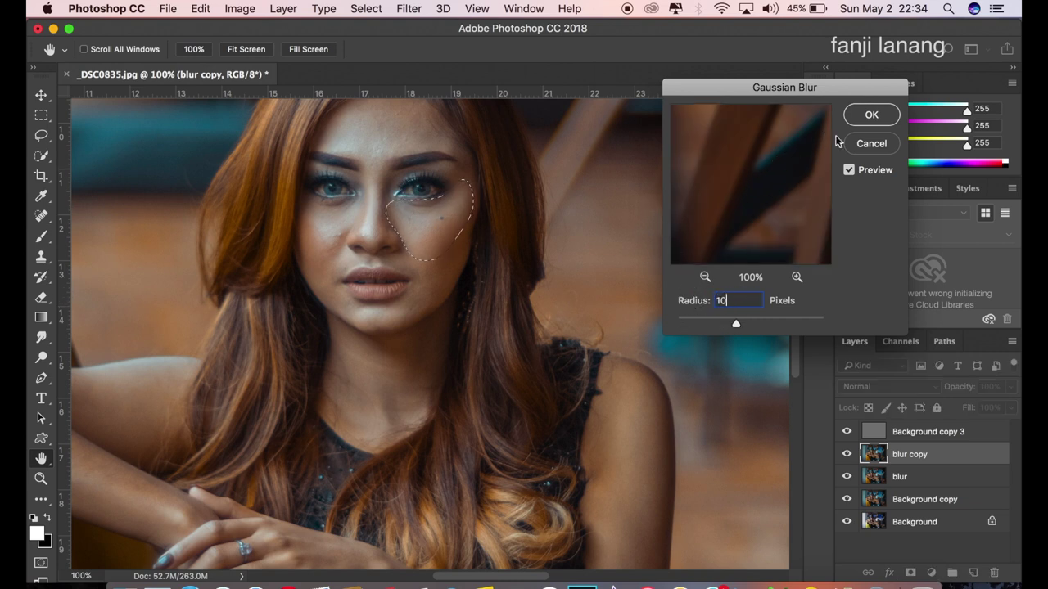
{"action": "left_click", "coordinate": [864, 116]}
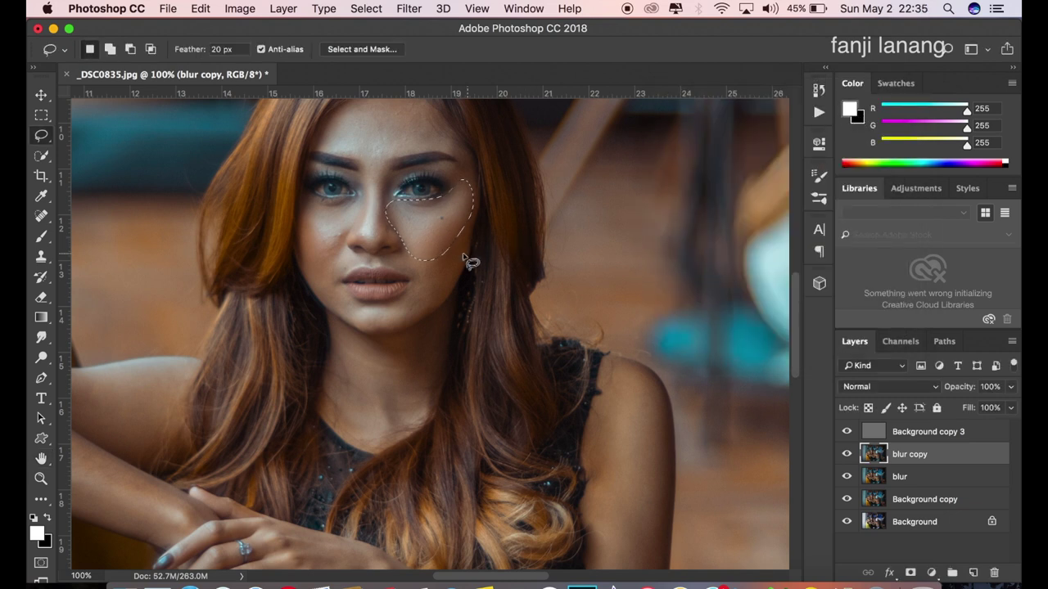
{"action": "mouse_move", "coordinate": [360, 199]}
{"action": "left_mouse_down"}
{"action": "mouse_move", "coordinate": [313, 200]}
{"action": "mouse_move", "coordinate": [305, 272]}
{"action": "mouse_move", "coordinate": [344, 261]}
{"action": "mouse_move", "coordinate": [367, 196]}
{"action": "mouse_move", "coordinate": [357, 196]}
{"action": "left_mouse_up"}
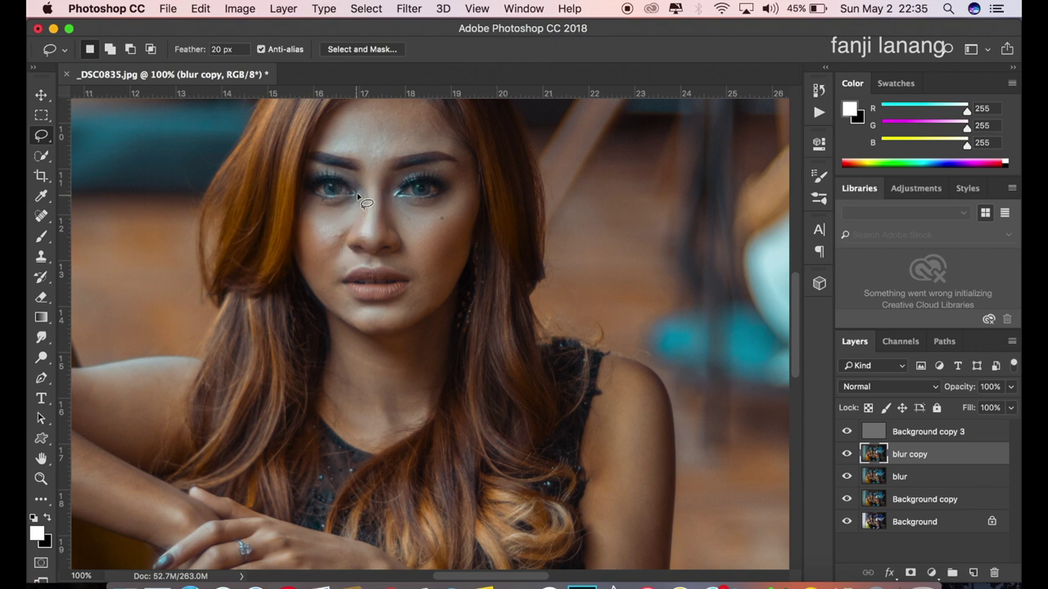
Step: Apply Gaussian Blur to the left-hand cheek, then lasso the lips and jawline
{"action": "left_click", "coordinate": [421, 14]}
{"action": "left_click", "coordinate": [418, 11]}
{"action": "mouse_move", "coordinate": [416, 193]}
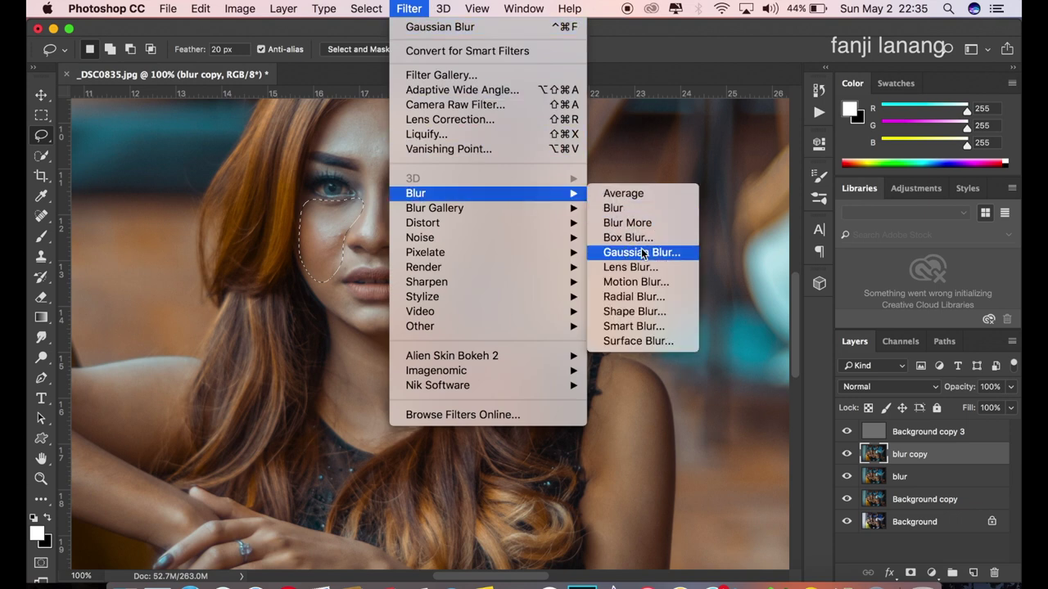
{"action": "left_click", "coordinate": [641, 252]}
{"action": "left_click", "coordinate": [874, 113]}
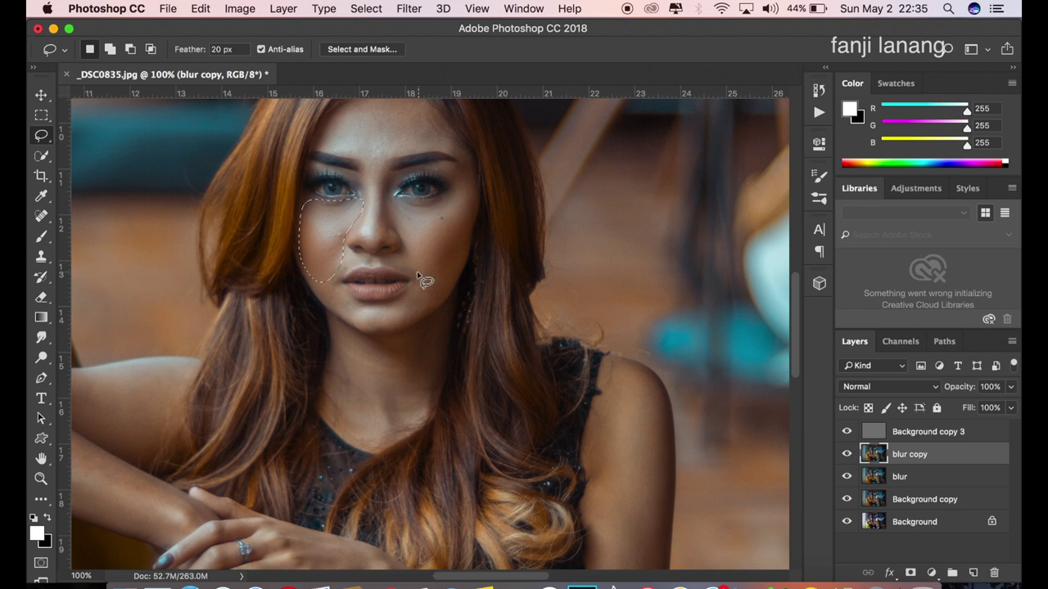
{"action": "mouse_move", "coordinate": [411, 293]}
{"action": "left_mouse_down"}
{"action": "mouse_move", "coordinate": [348, 299]}
{"action": "mouse_move", "coordinate": [337, 317]}
{"action": "mouse_move", "coordinate": [391, 332]}
{"action": "mouse_move", "coordinate": [419, 316]}
{"action": "mouse_move", "coordinate": [452, 278]}
{"action": "mouse_move", "coordinate": [470, 231]}
{"action": "mouse_move", "coordinate": [437, 243]}
{"action": "mouse_move", "coordinate": [418, 282]}
{"action": "left_mouse_up"}
Step: Reapply the Gaussian blur to the jaw, then lasso the forehead above the brows
{"action": "left_click", "coordinate": [409, 9]}
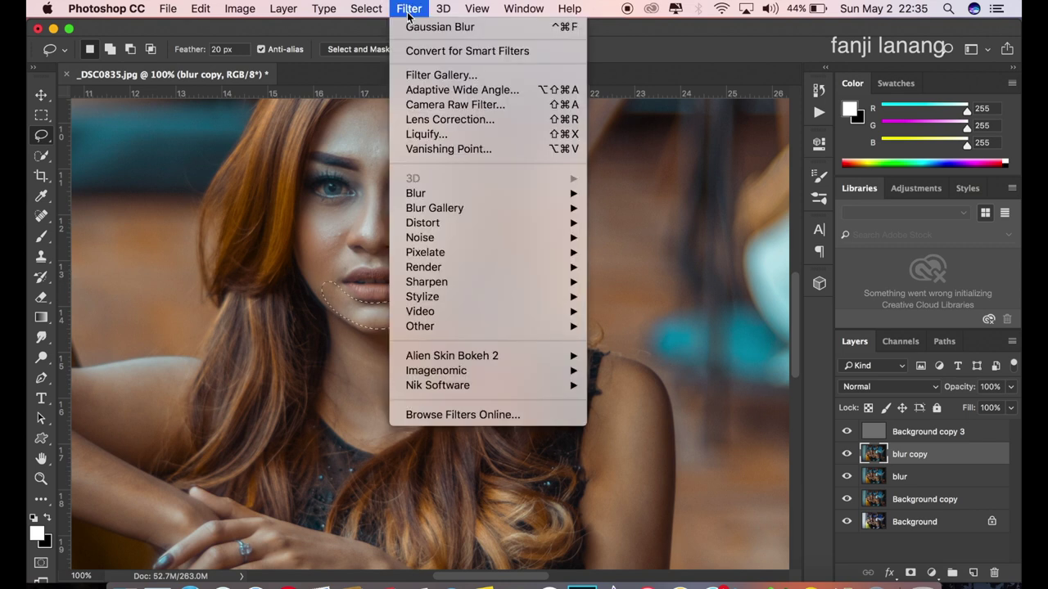
{"action": "left_click", "coordinate": [409, 27]}
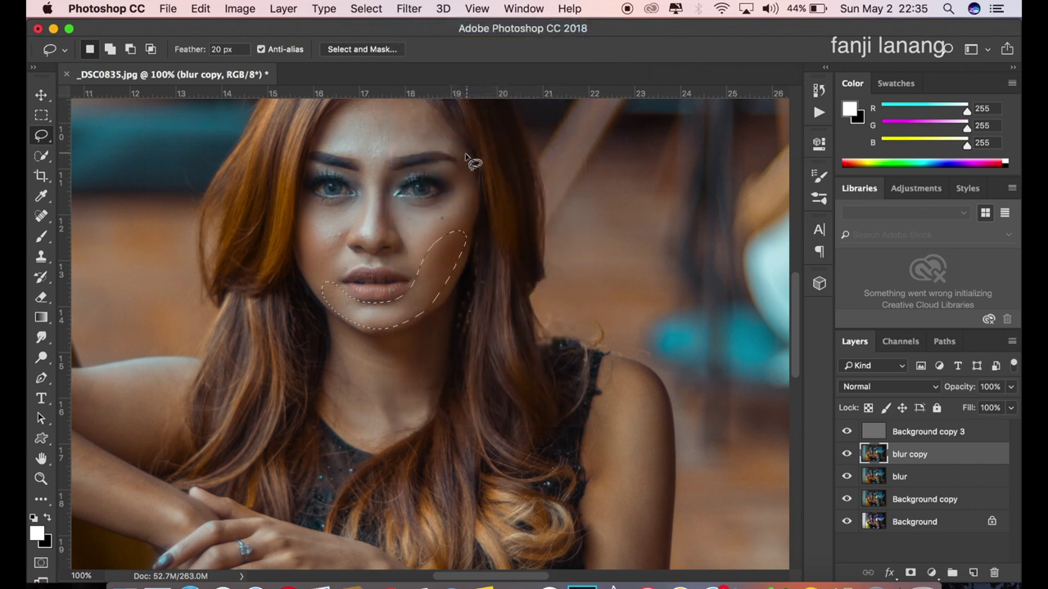
{"action": "left_click_drag", "start_coordinate": [473, 162], "coordinate": [479, 207]}
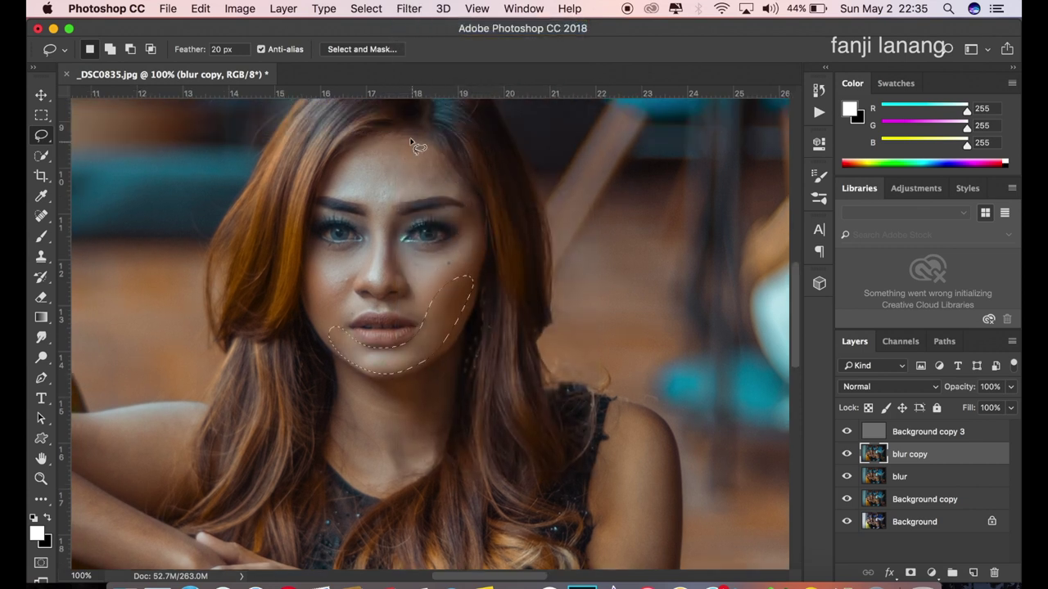
{"action": "mouse_move", "coordinate": [412, 141]}
{"action": "left_mouse_down"}
{"action": "mouse_move", "coordinate": [336, 198]}
{"action": "mouse_move", "coordinate": [414, 198]}
{"action": "mouse_move", "coordinate": [439, 150]}
{"action": "mouse_move", "coordinate": [402, 132]}
{"action": "left_mouse_up"}
{"action": "left_click", "coordinate": [414, 10]}
Step: Lasso the upper arm skin and reapply the Gaussian blur to it
{"action": "left_click_drag", "start_coordinate": [562, 311], "coordinate": [490, 121]}
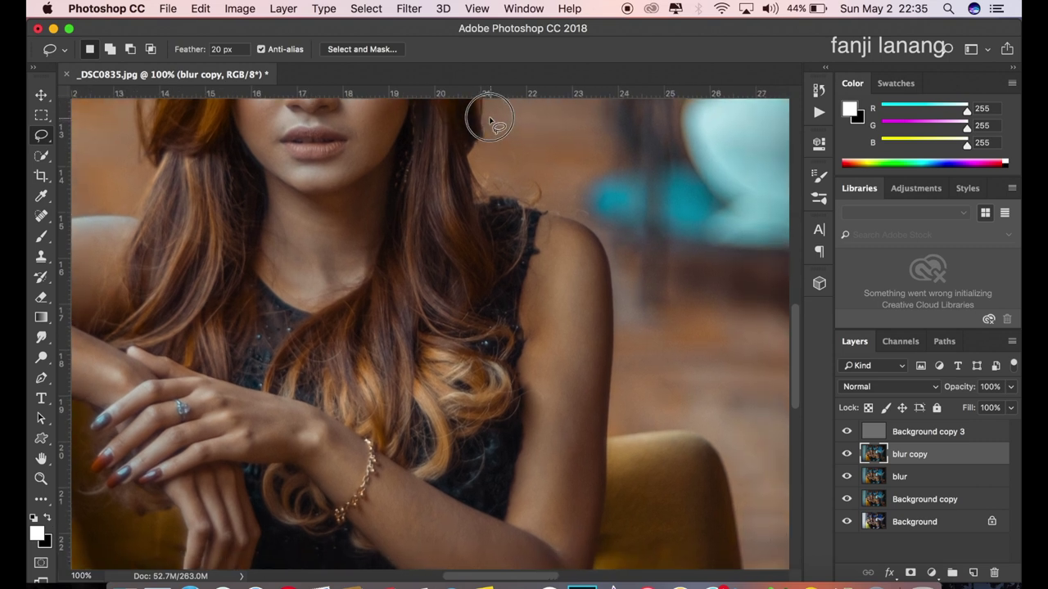
{"action": "scroll", "coordinate": [489, 121], "scroll_direction": "down", "scroll_amount": 1}
{"action": "scroll", "coordinate": [545, 241], "scroll_direction": "down", "scroll_amount": 1}
{"action": "scroll", "coordinate": [529, 218], "scroll_direction": "down", "scroll_amount": 1}
{"action": "scroll", "coordinate": [529, 218], "scroll_direction": "down", "scroll_amount": 1}
{"action": "scroll", "coordinate": [532, 200], "scroll_direction": "down", "scroll_amount": 1}
{"action": "mouse_move", "coordinate": [530, 175]}
{"action": "left_mouse_down"}
{"action": "mouse_move", "coordinate": [501, 446]}
{"action": "mouse_move", "coordinate": [557, 494]}
{"action": "mouse_move", "coordinate": [575, 475]}
{"action": "mouse_move", "coordinate": [595, 225]}
{"action": "mouse_move", "coordinate": [586, 196]}
{"action": "mouse_move", "coordinate": [532, 174]}
{"action": "left_mouse_up"}
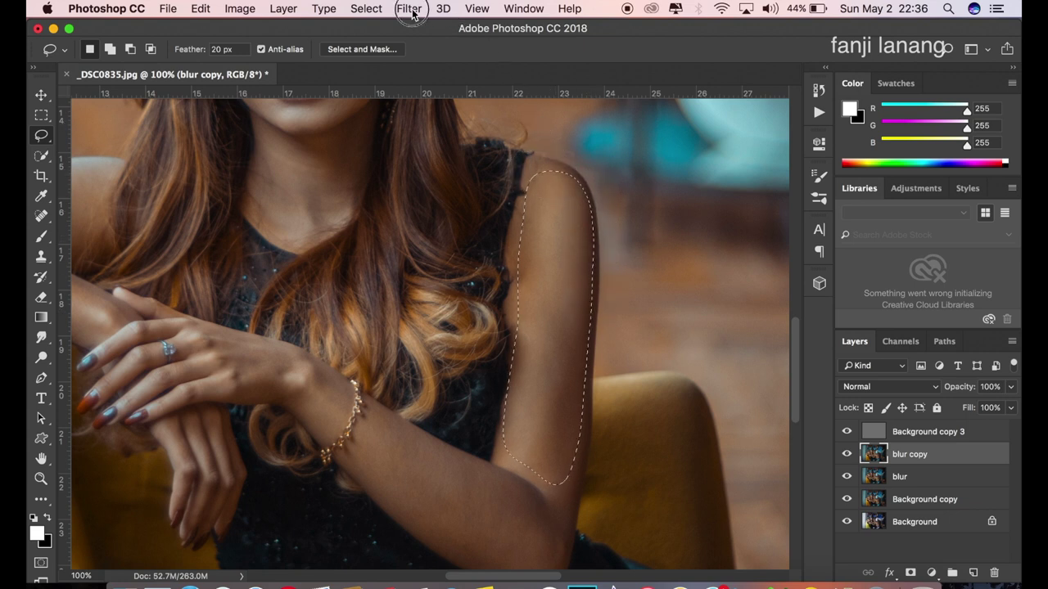
{"action": "left_click", "coordinate": [414, 15]}
{"action": "left_click", "coordinate": [596, 194]}
Step: Lasso the forearm below the bracelet and reapply the Gaussian blur
{"action": "scroll", "coordinate": [688, 241], "scroll_direction": "down", "scroll_amount": 5}
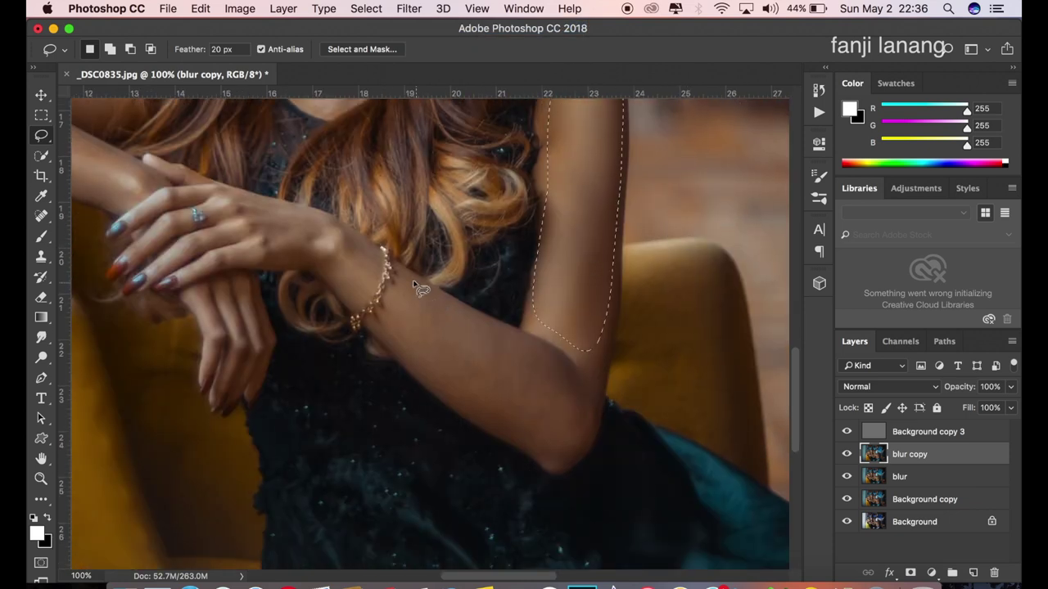
{"action": "mouse_move", "coordinate": [398, 281]}
{"action": "left_mouse_down"}
{"action": "mouse_move", "coordinate": [506, 444]}
{"action": "mouse_move", "coordinate": [562, 467]}
{"action": "mouse_move", "coordinate": [581, 430]}
{"action": "mouse_move", "coordinate": [582, 390]}
{"action": "mouse_move", "coordinate": [562, 355]}
{"action": "mouse_move", "coordinate": [401, 280]}
{"action": "left_mouse_up"}
{"action": "left_click", "coordinate": [409, 8]}
{"action": "left_click", "coordinate": [402, 25]}
Step: Blur the top and inner sections of the arm resting on the chair, then zoom out
{"action": "left_click_drag", "start_coordinate": [343, 139], "coordinate": [734, 281]}
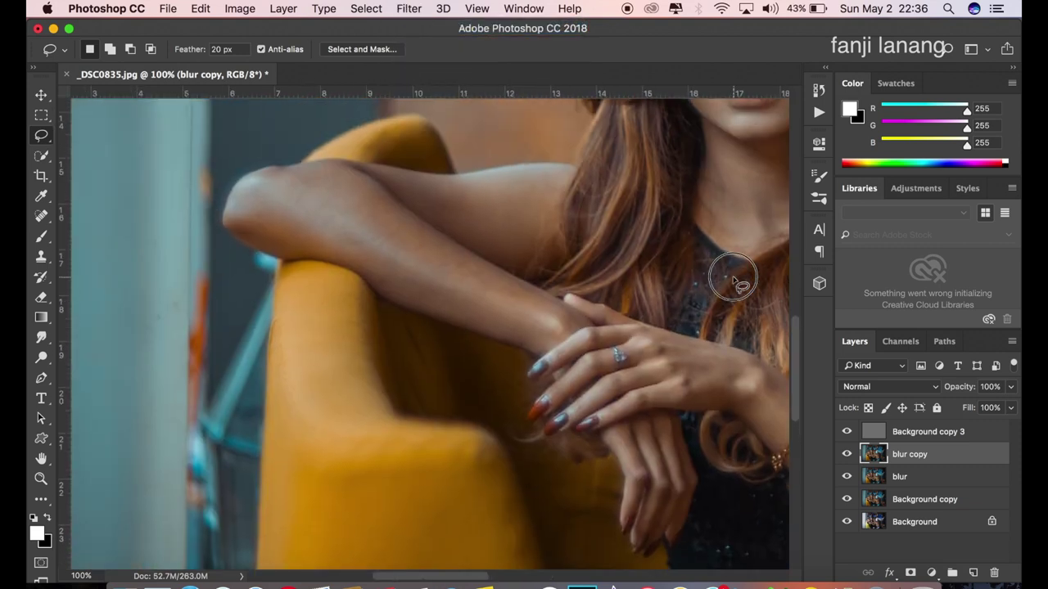
{"action": "mouse_move", "coordinate": [417, 227]}
{"action": "left_mouse_down"}
{"action": "mouse_move", "coordinate": [256, 200]}
{"action": "mouse_move", "coordinate": [385, 286]}
{"action": "mouse_move", "coordinate": [530, 344]}
{"action": "mouse_move", "coordinate": [545, 311]}
{"action": "mouse_move", "coordinate": [538, 290]}
{"action": "mouse_move", "coordinate": [460, 260]}
{"action": "mouse_move", "coordinate": [414, 218]}
{"action": "left_mouse_up"}
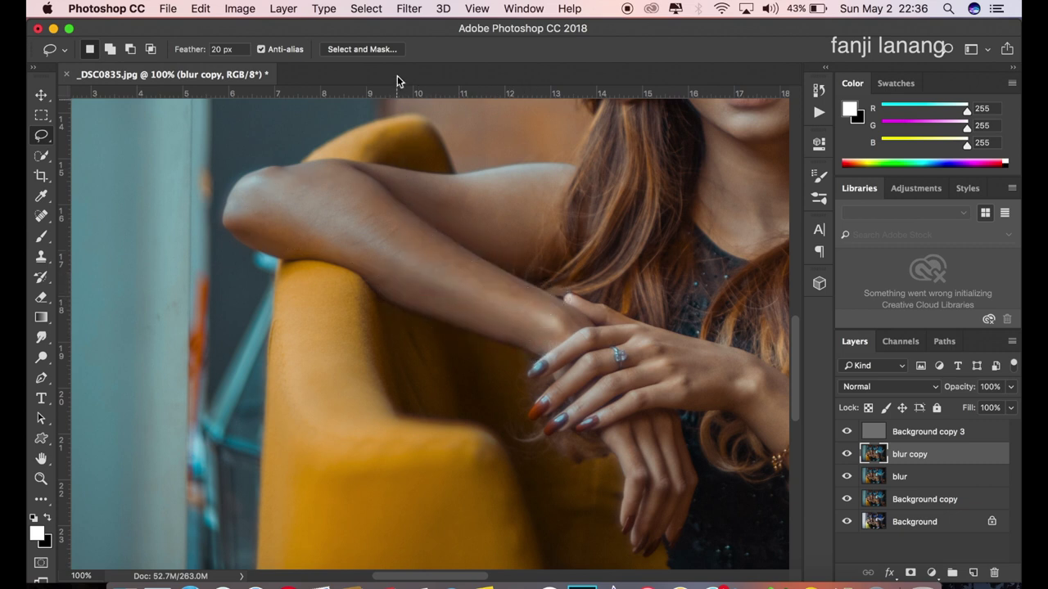
{"action": "left_click", "coordinate": [417, 10]}
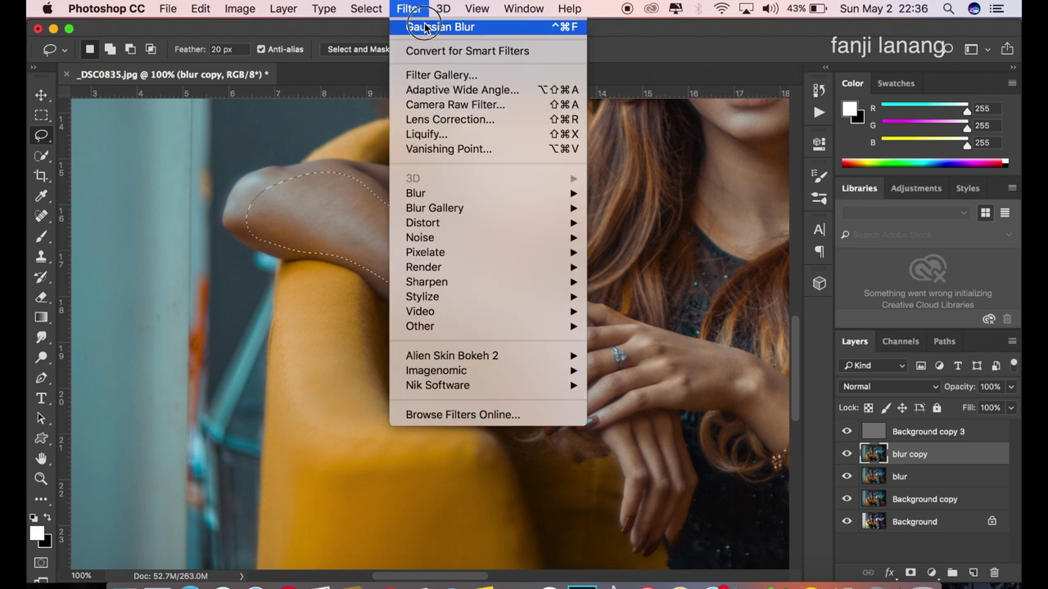
{"action": "key", "text": "Escape"}
{"action": "mouse_move", "coordinate": [437, 183]}
{"action": "left_mouse_down"}
{"action": "mouse_move", "coordinate": [402, 175]}
{"action": "mouse_move", "coordinate": [428, 216]}
{"action": "mouse_move", "coordinate": [472, 250]}
{"action": "mouse_move", "coordinate": [519, 262]}
{"action": "mouse_move", "coordinate": [552, 218]}
{"action": "mouse_move", "coordinate": [562, 181]}
{"action": "mouse_move", "coordinate": [543, 169]}
{"action": "mouse_move", "coordinate": [405, 175]}
{"action": "left_mouse_up"}
{"action": "left_click", "coordinate": [409, 9]}
{"action": "left_click", "coordinate": [417, 26]}
{"action": "key", "text": "super+minus"}
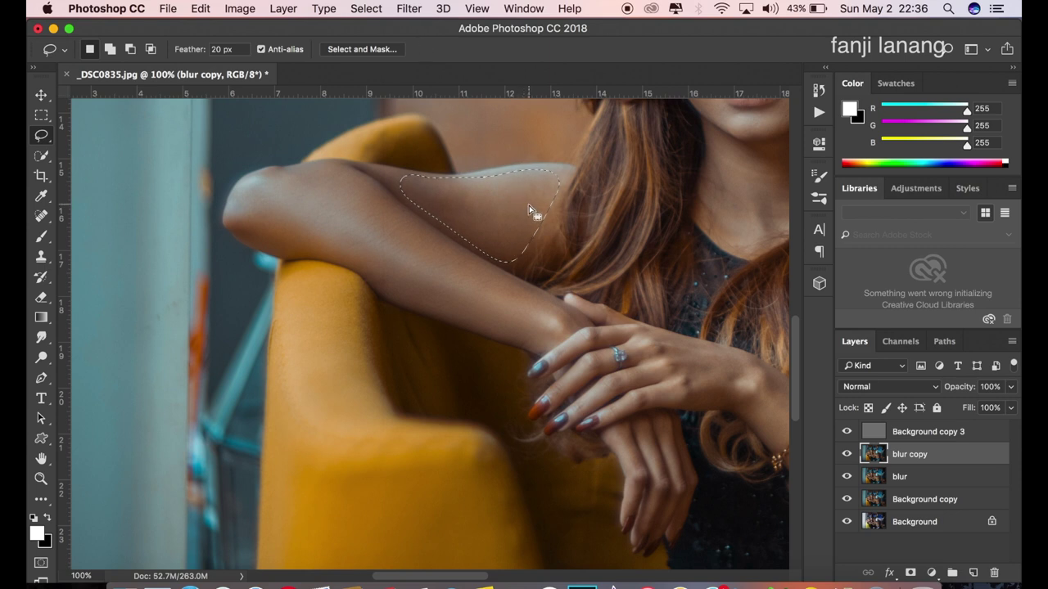
{"action": "key", "text": "super+h"}
Step: Zoom out to 25% and switch from the Lasso to the Move tool
{"action": "key", "text": "super+minus"}
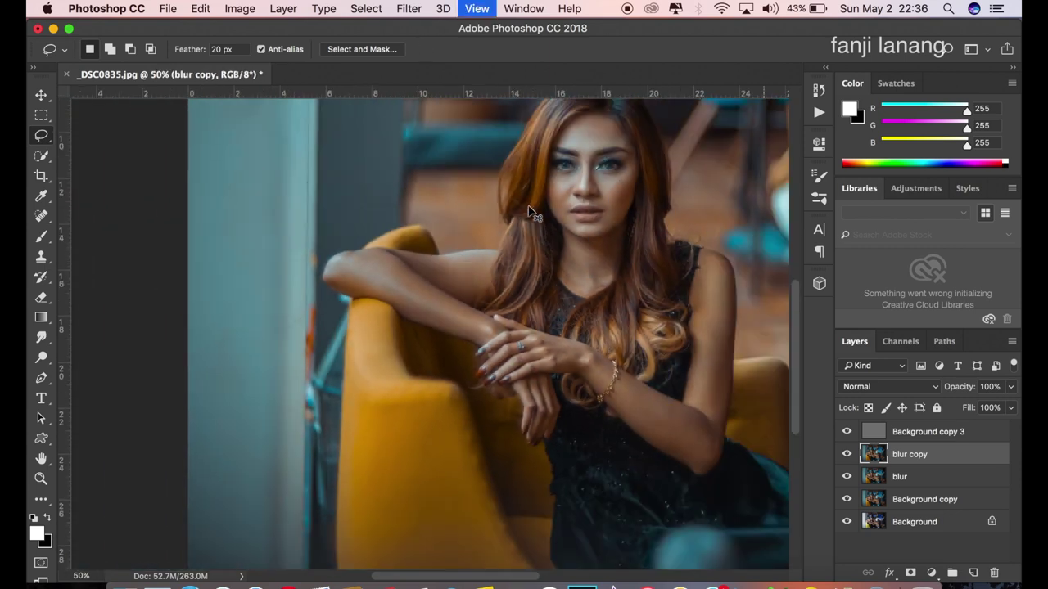
{"action": "key", "text": "super+minus"}
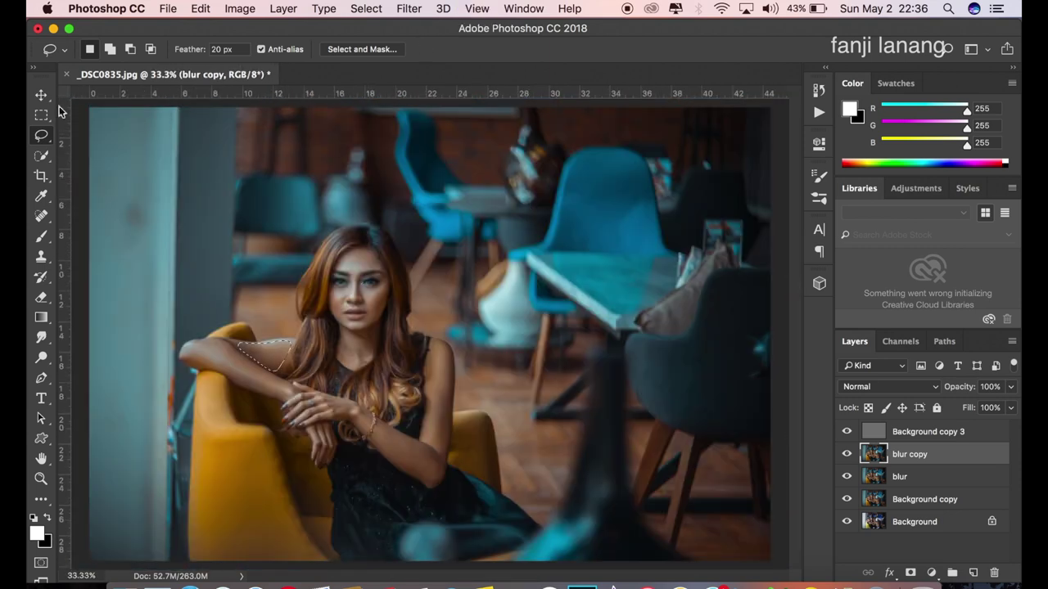
{"action": "left_click", "coordinate": [47, 116]}
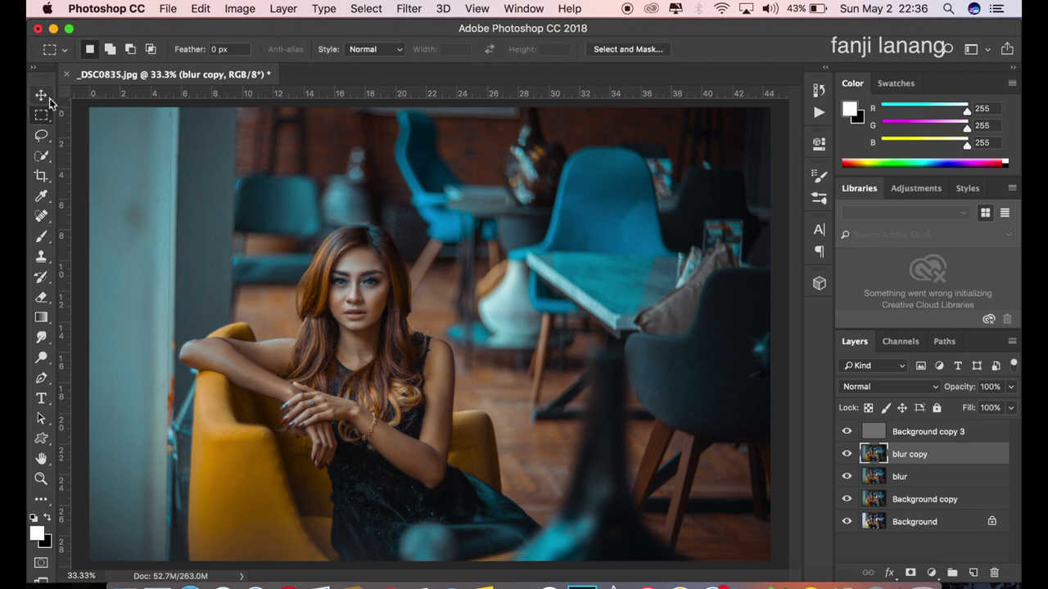
{"action": "left_click", "coordinate": [42, 95]}
{"action": "key", "text": "super+minus"}
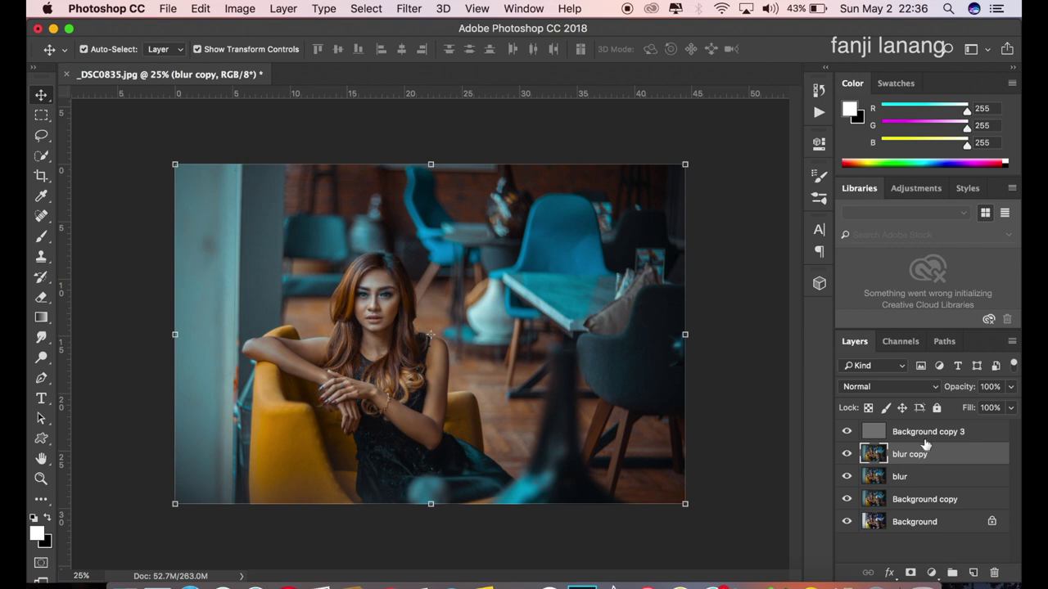
Step: Duplicate Background copy 3 as Background copy 4 and add a white layer mask
{"action": "left_click", "coordinate": [930, 434]}
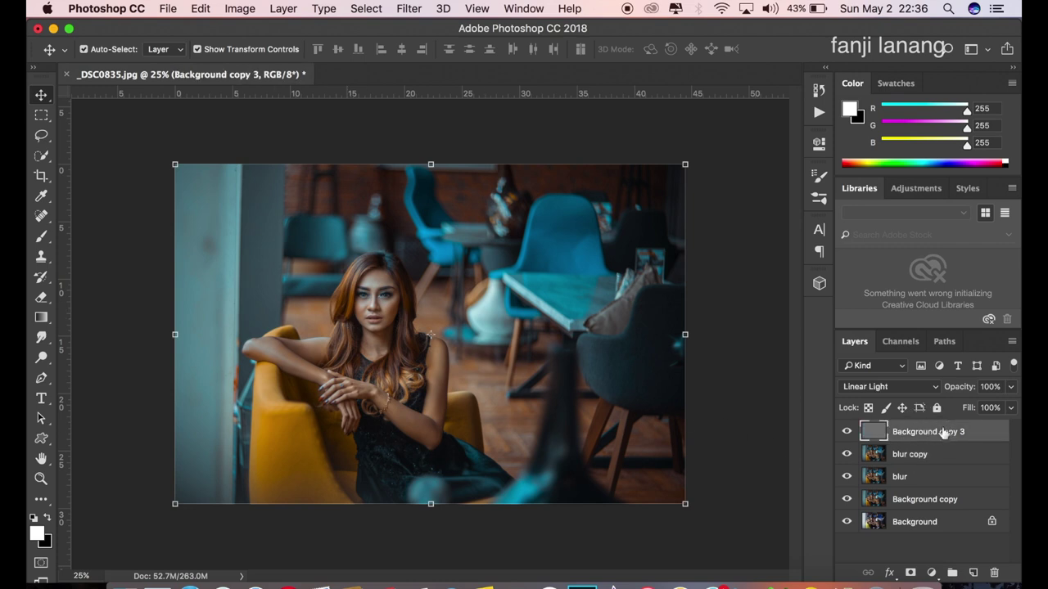
{"action": "left_click", "coordinate": [845, 457]}
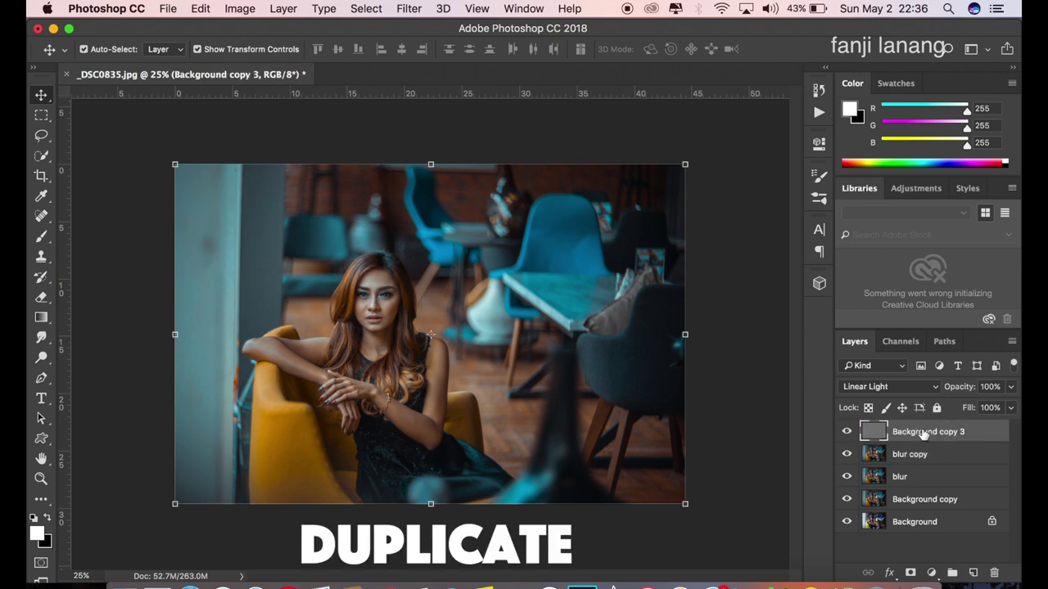
{"action": "left_click_drag", "start_coordinate": [922, 434], "coordinate": [977, 573]}
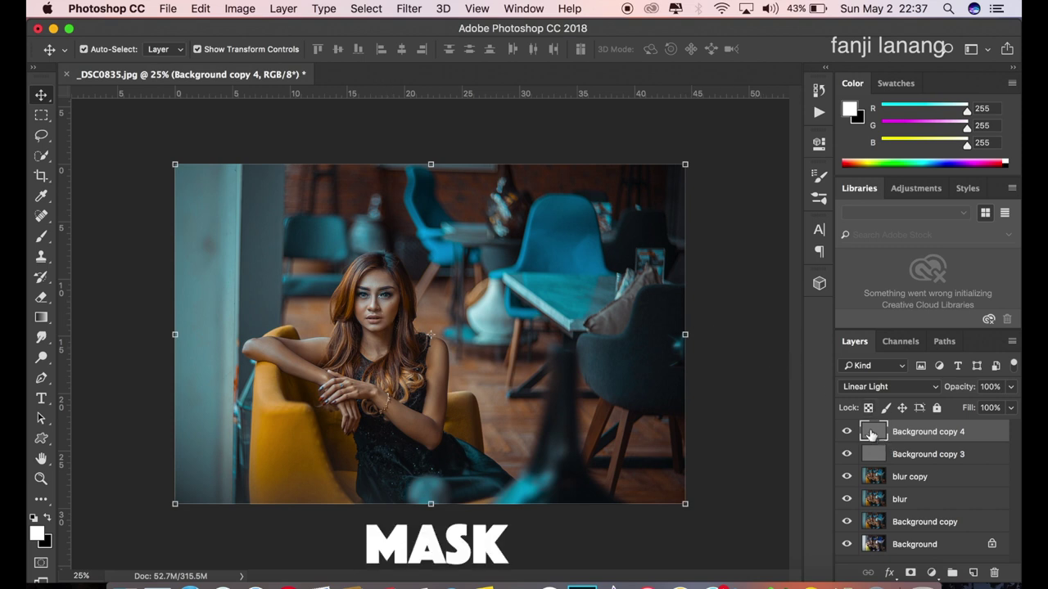
{"action": "left_click", "coordinate": [911, 573]}
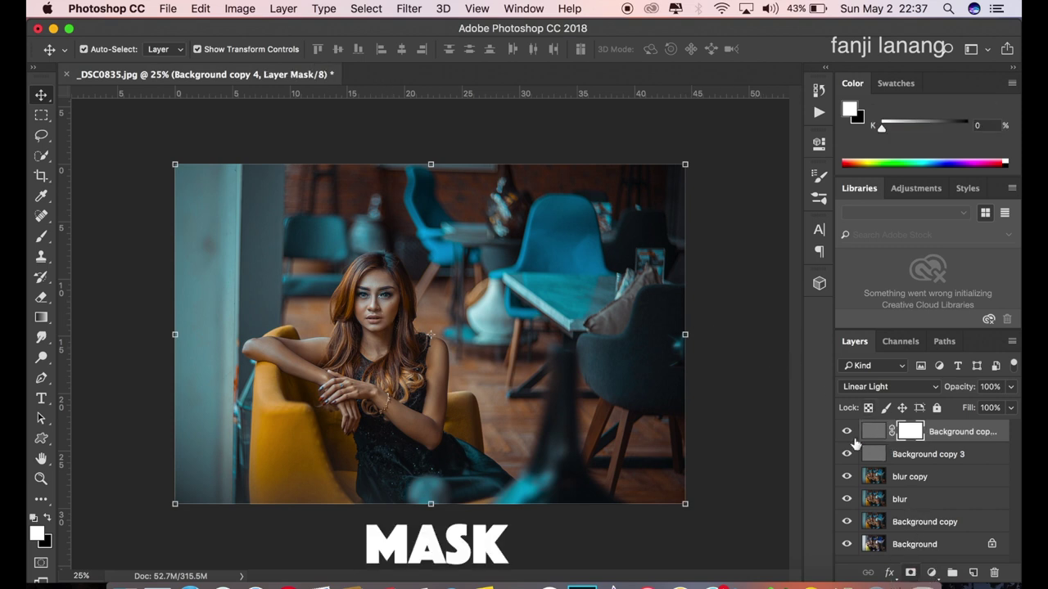
{"action": "left_click", "coordinate": [231, 12]}
{"action": "mouse_move", "coordinate": [264, 51]}
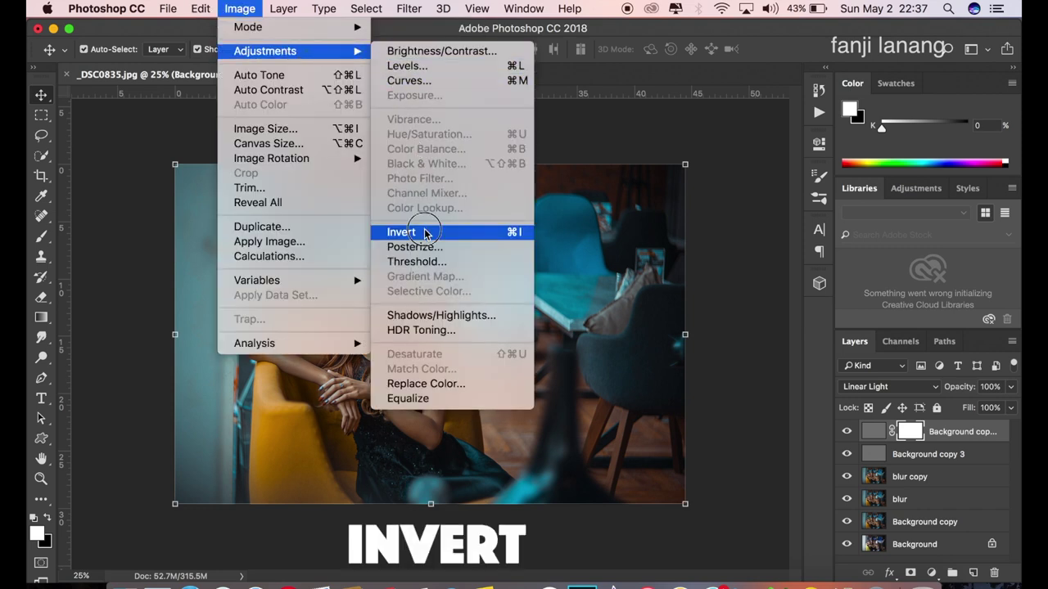
Step: Invert the mask to black and ready the Brush tool with white foreground
{"action": "left_click", "coordinate": [424, 233]}
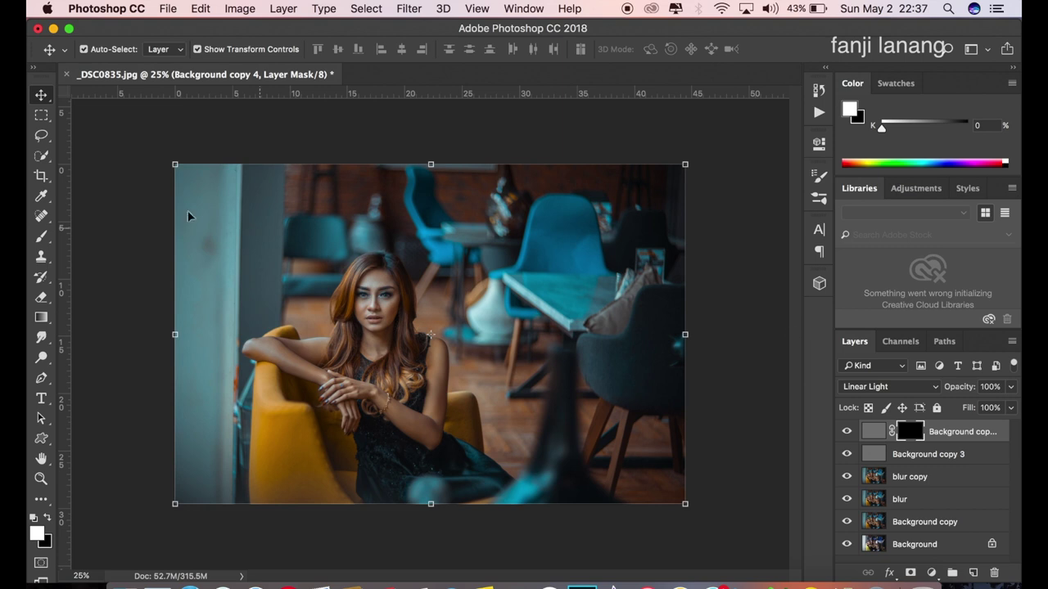
{"action": "left_click", "coordinate": [45, 237]}
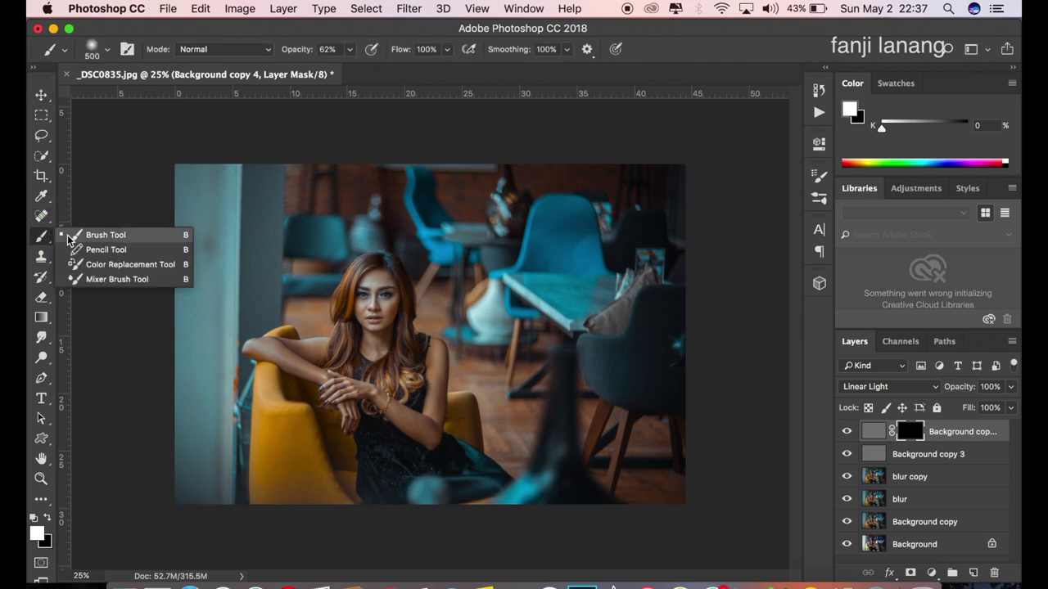
{"action": "left_click", "coordinate": [72, 237]}
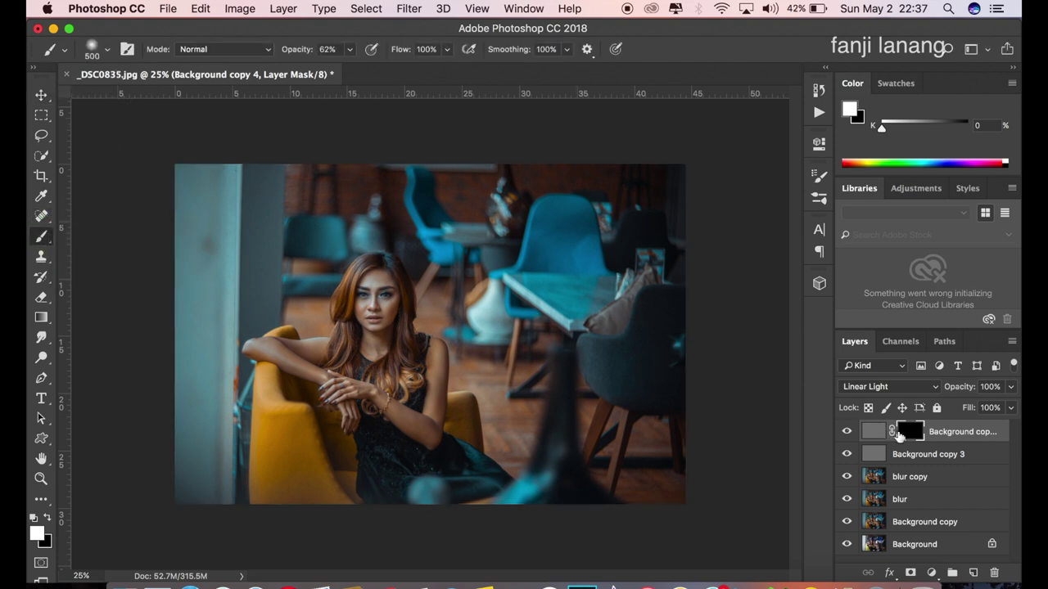
{"action": "key", "text": "x"}
{"action": "key", "text": "x"}
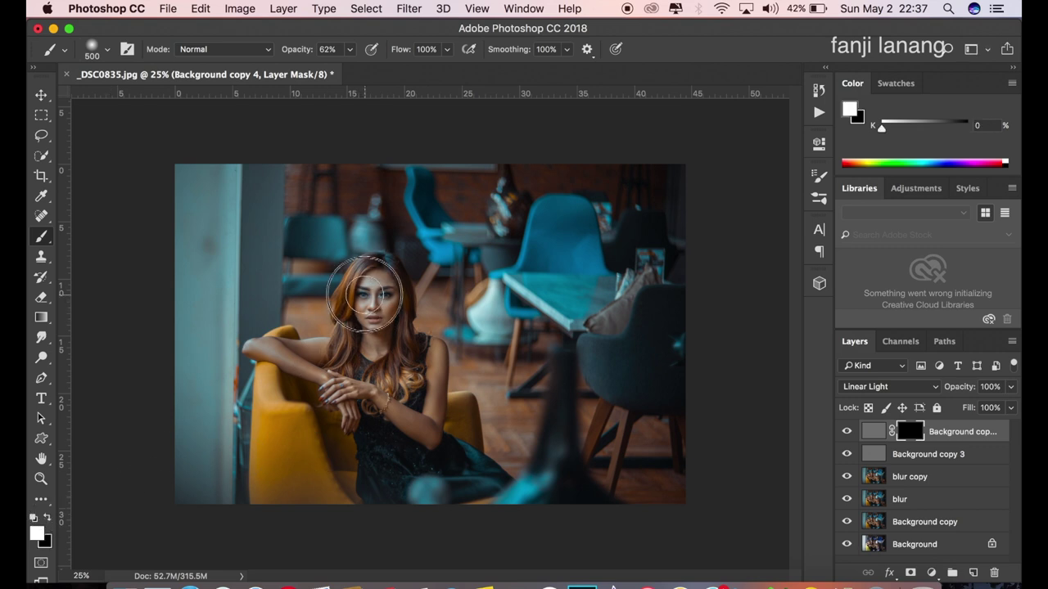
Step: Paint white on the mask over the face at 100% opacity and the arm at 66%
{"action": "mouse_move", "coordinate": [365, 296]}
{"action": "left_mouse_down"}
{"action": "mouse_move", "coordinate": [381, 284]}
{"action": "mouse_move", "coordinate": [364, 321]}
{"action": "left_mouse_up"}
{"action": "left_click_drag", "start_coordinate": [350, 54], "coordinate": [376, 67]}
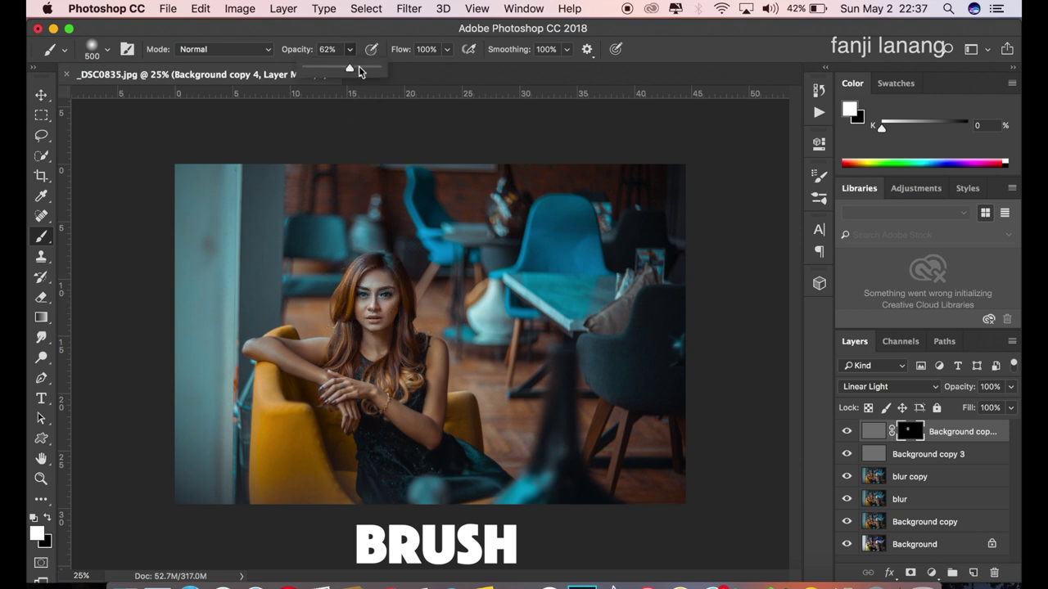
{"action": "left_click_drag", "start_coordinate": [367, 293], "coordinate": [379, 273]}
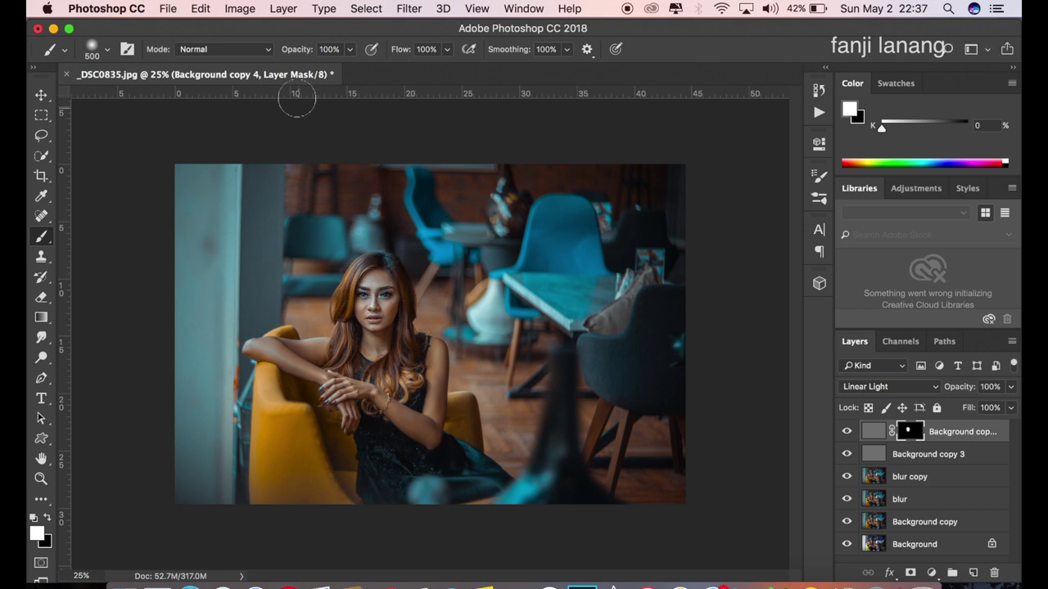
{"action": "left_click", "coordinate": [349, 49]}
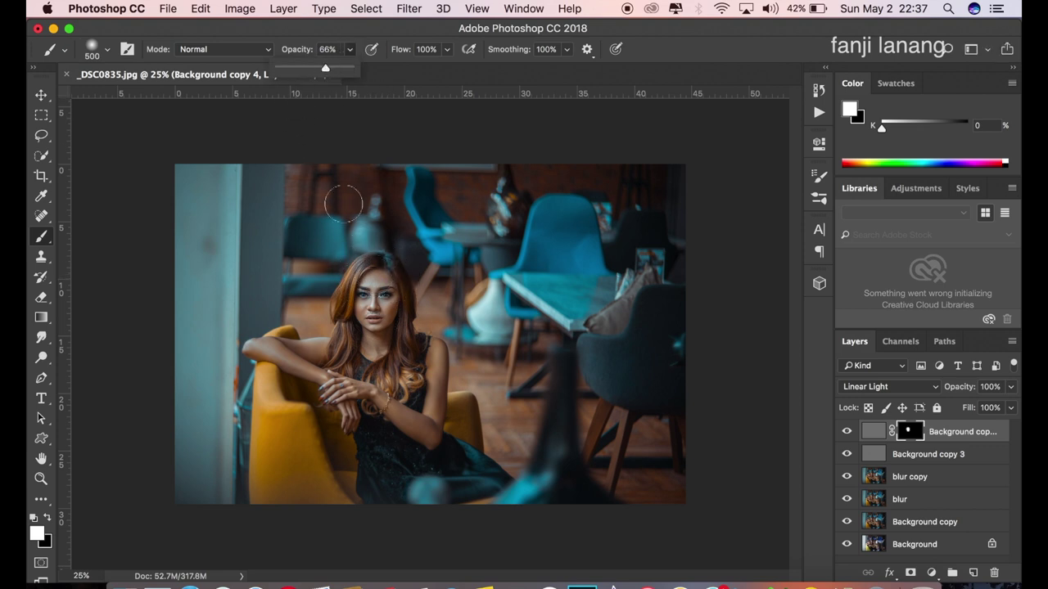
{"action": "left_click_drag", "start_coordinate": [353, 283], "coordinate": [308, 354]}
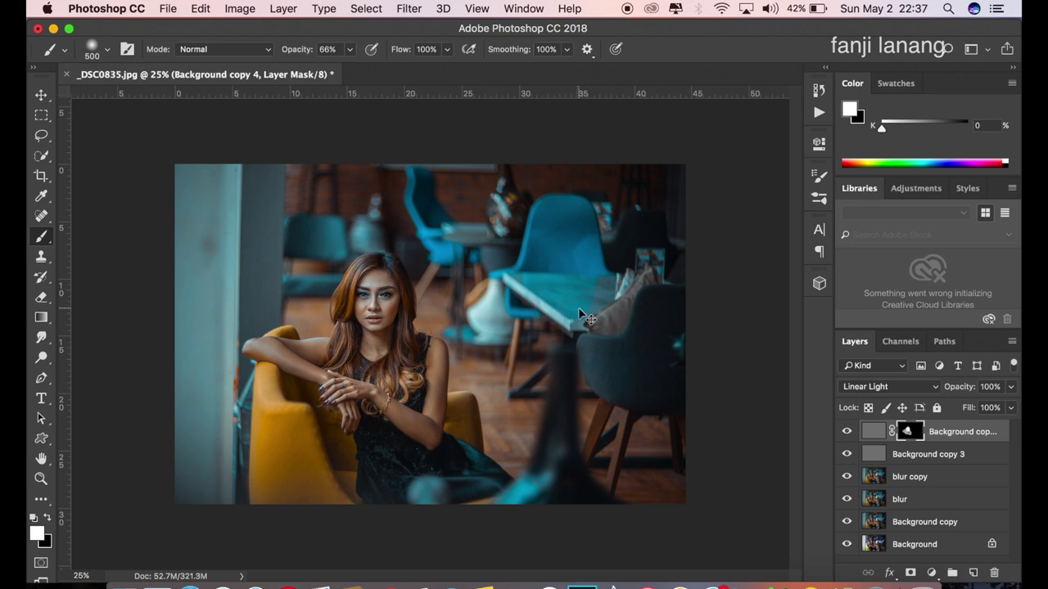
{"action": "key", "text": "super+minus"}
{"action": "key", "text": "super+plus"}
Step: Add a Curves adjustment layer with lifted blacks and brightened midtones on the RGB curve
{"action": "left_click", "coordinate": [930, 576]}
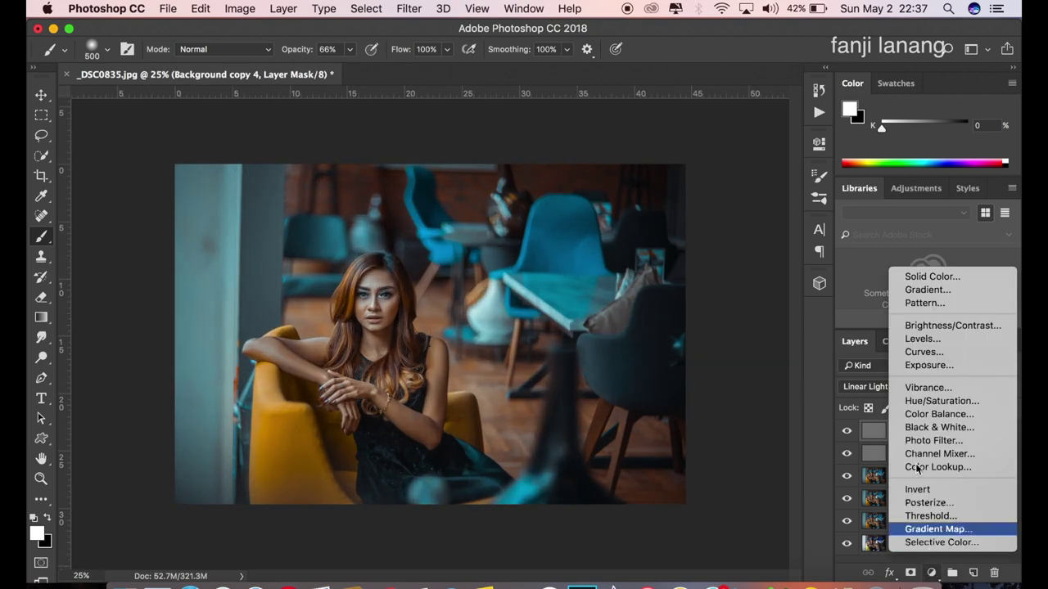
{"action": "left_click", "coordinate": [892, 352]}
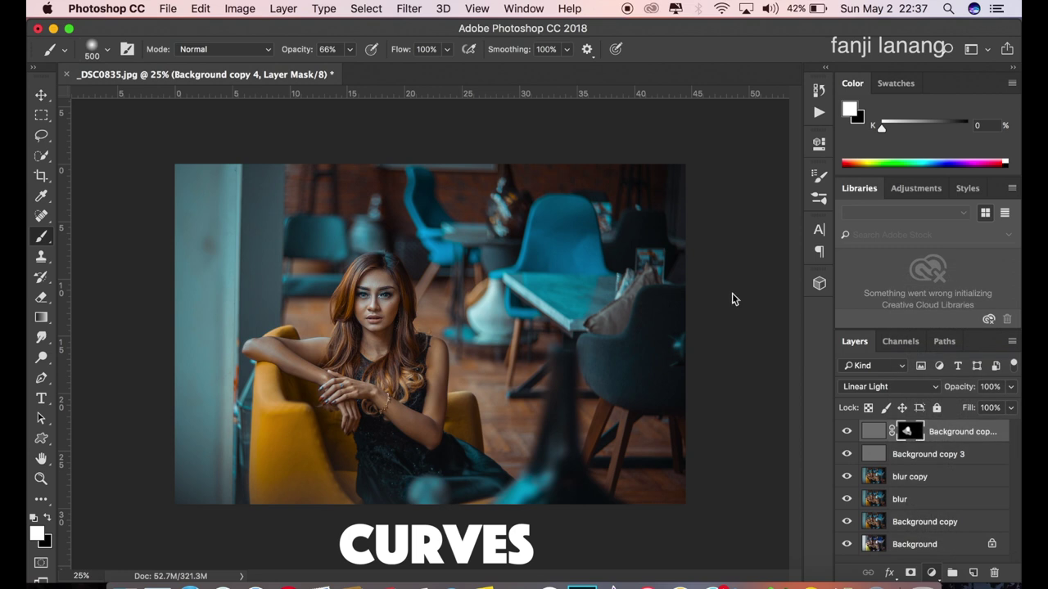
{"action": "mouse_move", "coordinate": [624, 378]}
{"action": "left_mouse_down"}
{"action": "mouse_move", "coordinate": [622, 366]}
{"action": "mouse_move", "coordinate": [660, 344]}
{"action": "left_mouse_up"}
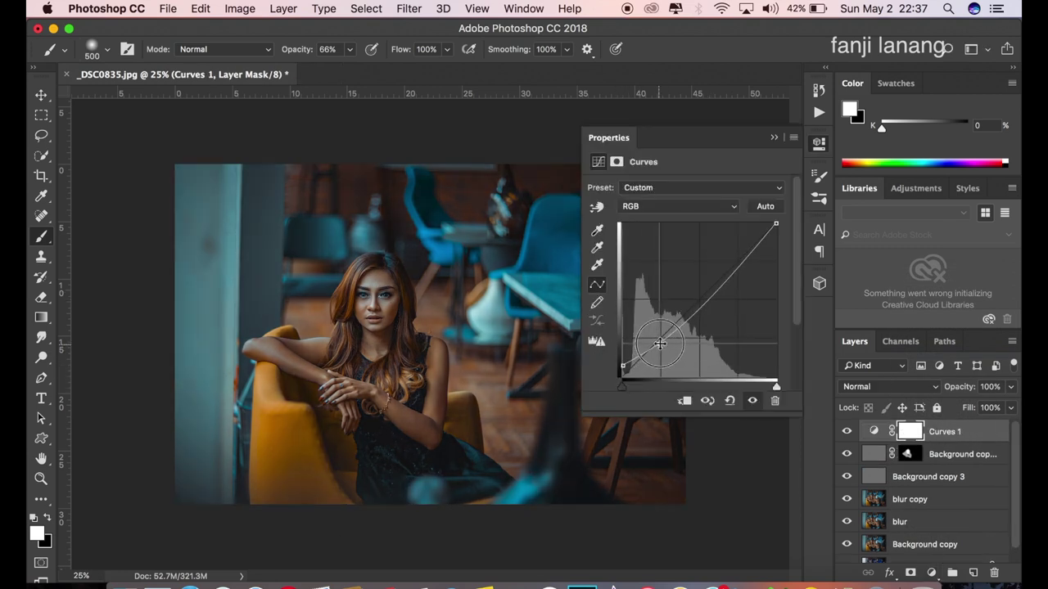
{"action": "left_click_drag", "start_coordinate": [698, 313], "coordinate": [699, 302]}
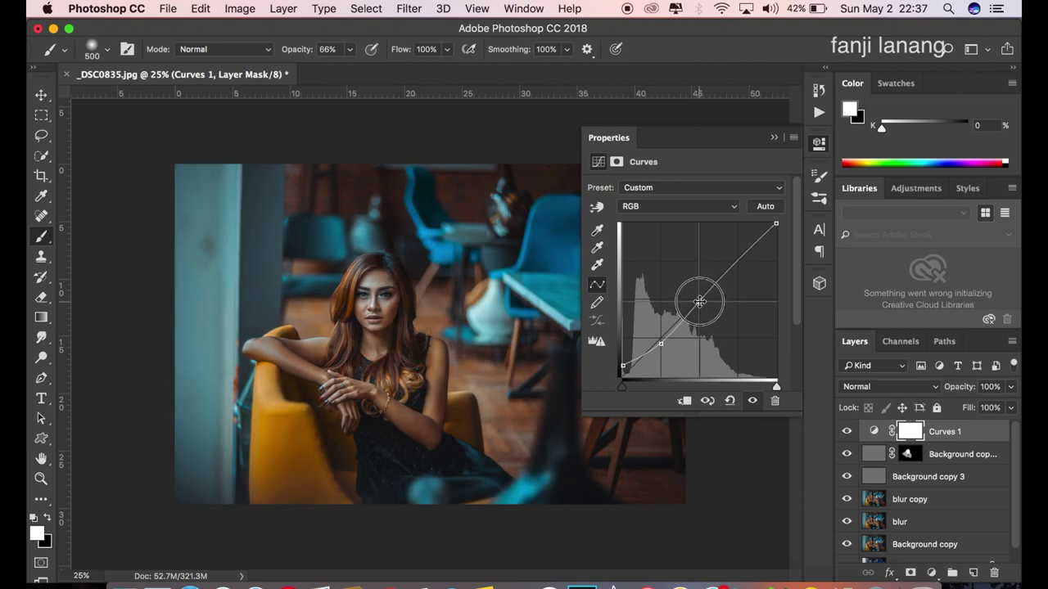
{"action": "left_click_drag", "start_coordinate": [624, 362], "coordinate": [622, 362]}
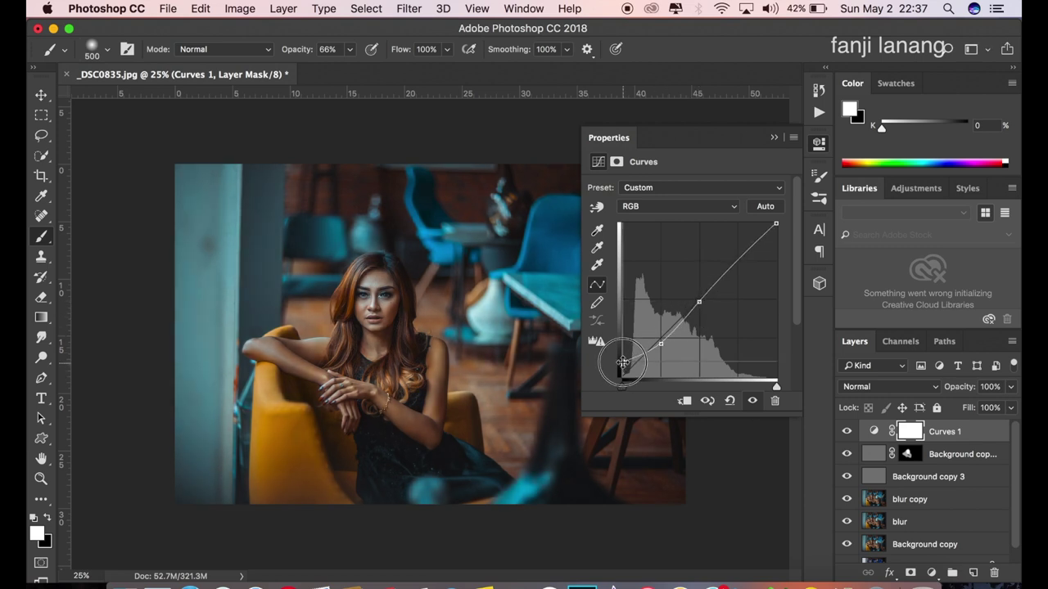
{"action": "left_click_drag", "start_coordinate": [623, 360], "coordinate": [622, 362]}
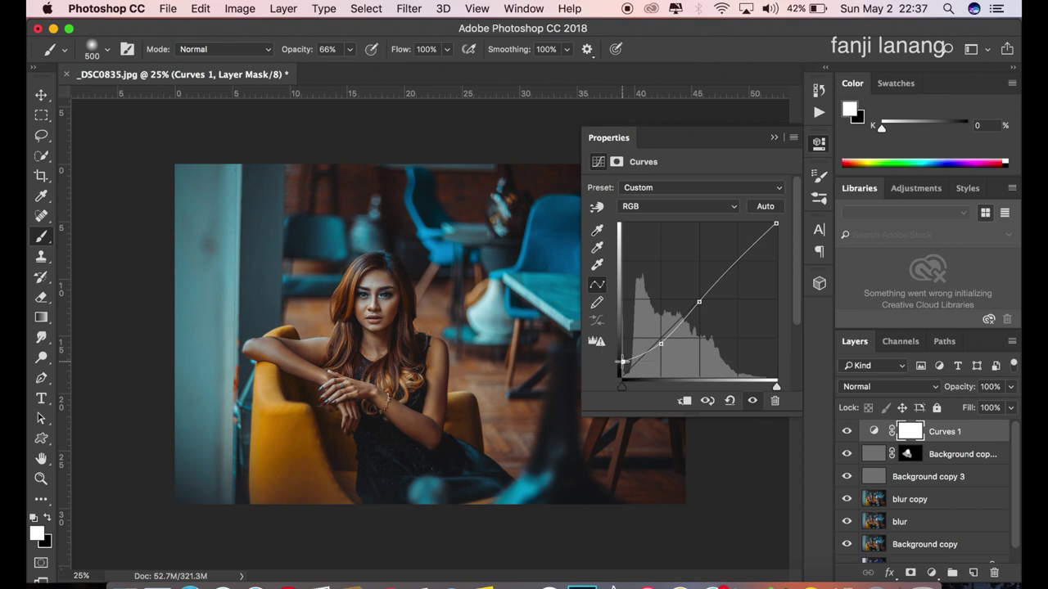
{"action": "left_click", "coordinate": [698, 299]}
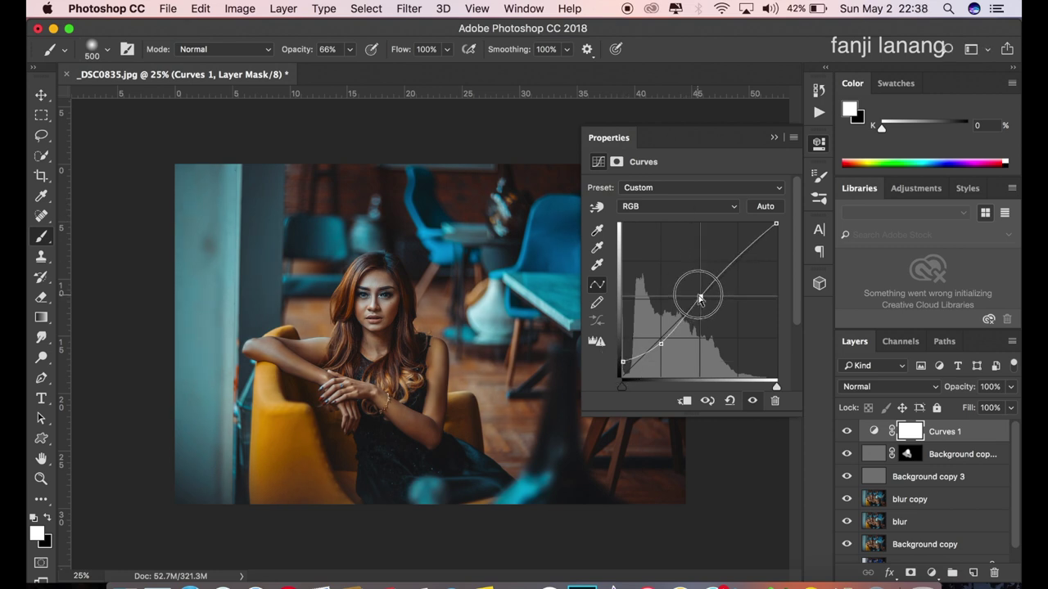
{"action": "left_click_drag", "start_coordinate": [699, 300], "coordinate": [700, 294]}
Step: Pull the Blue channel's highlight point down to warm the image and collapse Properties
{"action": "left_click", "coordinate": [680, 207]}
{"action": "left_click", "coordinate": [680, 241]}
{"action": "left_click", "coordinate": [776, 226]}
{"action": "mouse_move", "coordinate": [777, 229]}
{"action": "left_mouse_down"}
{"action": "mouse_move", "coordinate": [785, 246]}
{"action": "mouse_move", "coordinate": [787, 235]}
{"action": "left_mouse_up"}
{"action": "left_click", "coordinate": [774, 137]}
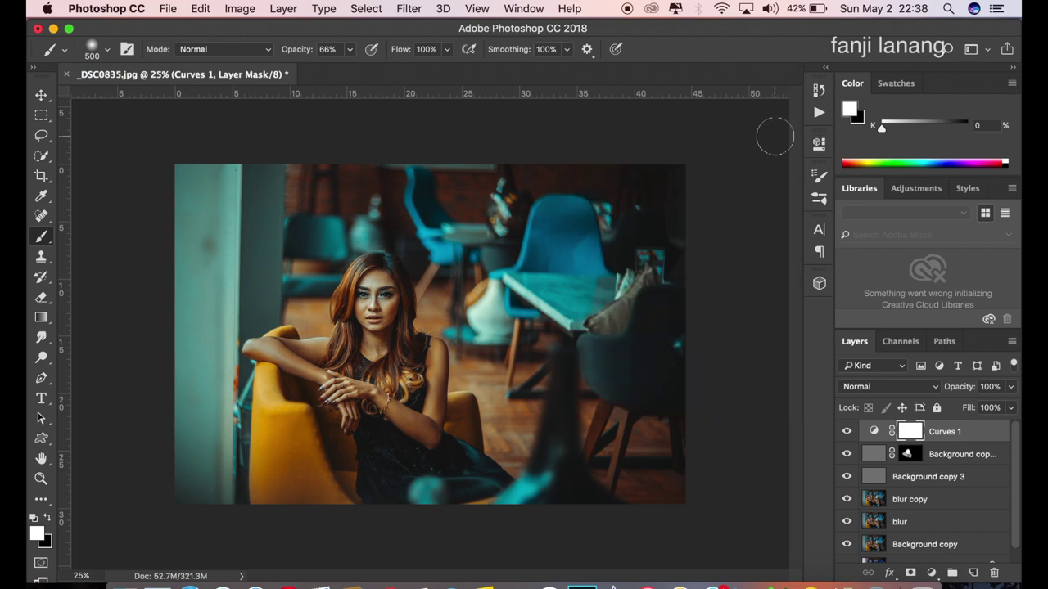
Step: Crop inward from the top-left corner at Original Ratio to about 41.99 × 28 cm
{"action": "left_click", "coordinate": [844, 436]}
{"action": "left_click", "coordinate": [41, 96]}
{"action": "left_click", "coordinate": [41, 176]}
{"action": "left_click", "coordinate": [132, 54]}
{"action": "left_click", "coordinate": [134, 51]}
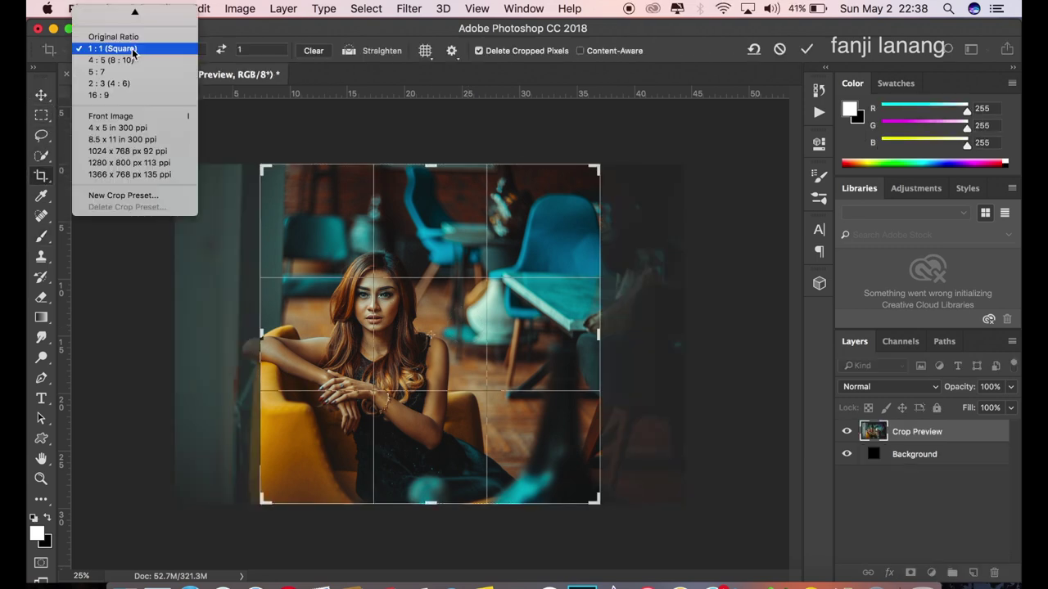
{"action": "left_click", "coordinate": [131, 37]}
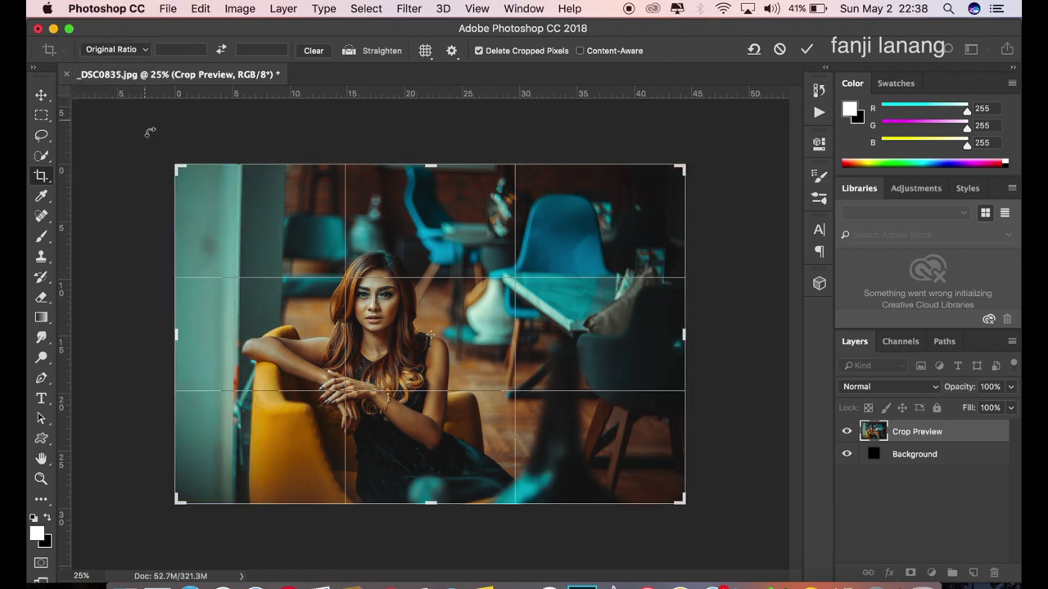
{"action": "left_click_drag", "start_coordinate": [177, 169], "coordinate": [189, 176]}
{"action": "left_click", "coordinate": [805, 51]}
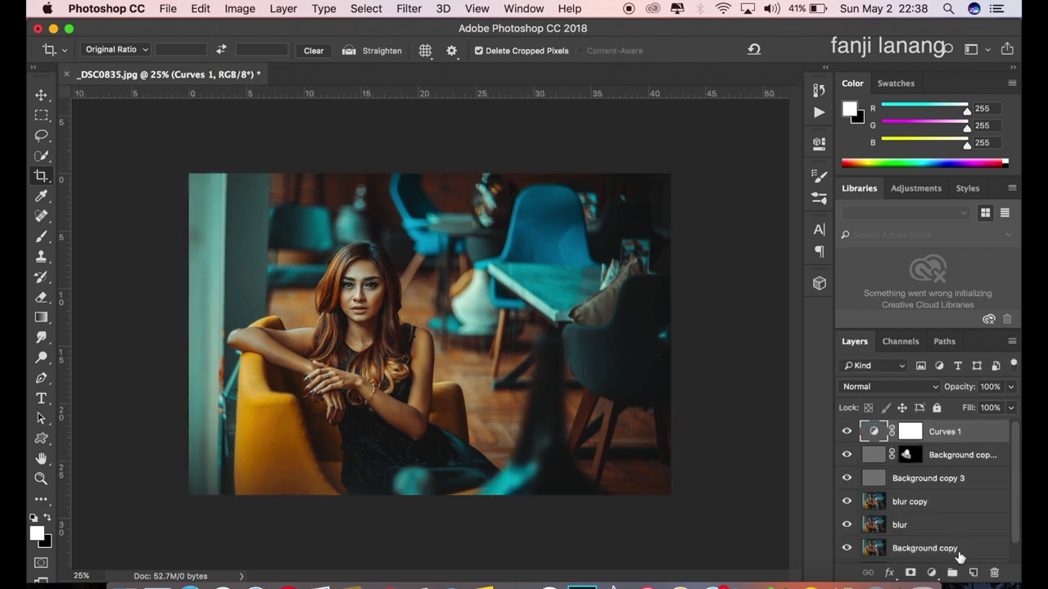
Step: On a new Layer 1, stamp the signature brush in white at 100% opacity bottom-right
{"action": "left_click", "coordinate": [972, 572]}
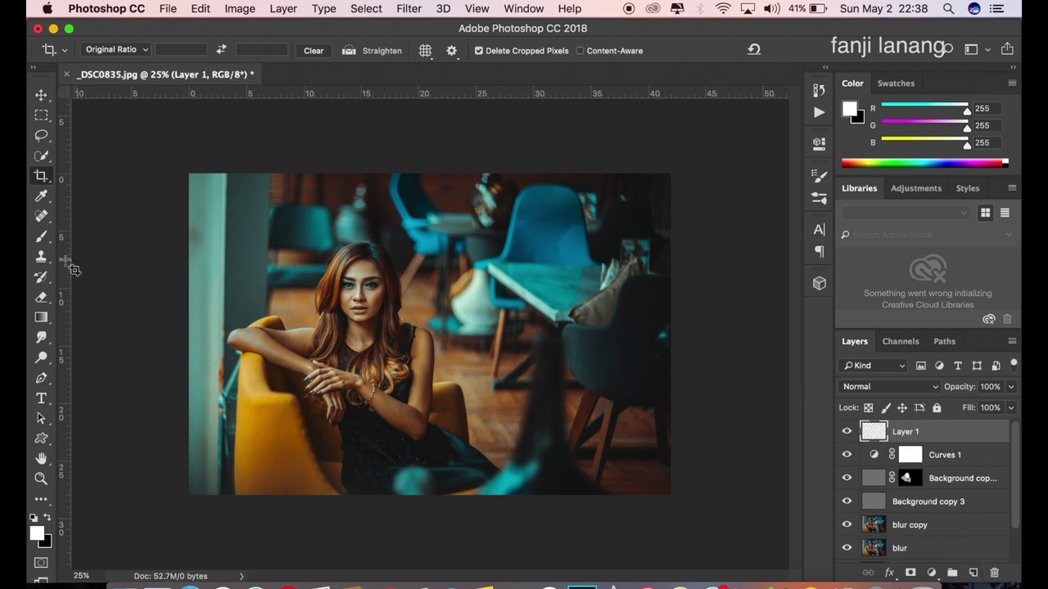
{"action": "left_click", "coordinate": [43, 236]}
{"action": "left_click", "coordinate": [107, 49]}
{"action": "left_click", "coordinate": [82, 165]}
{"action": "left_click", "coordinate": [653, 147]}
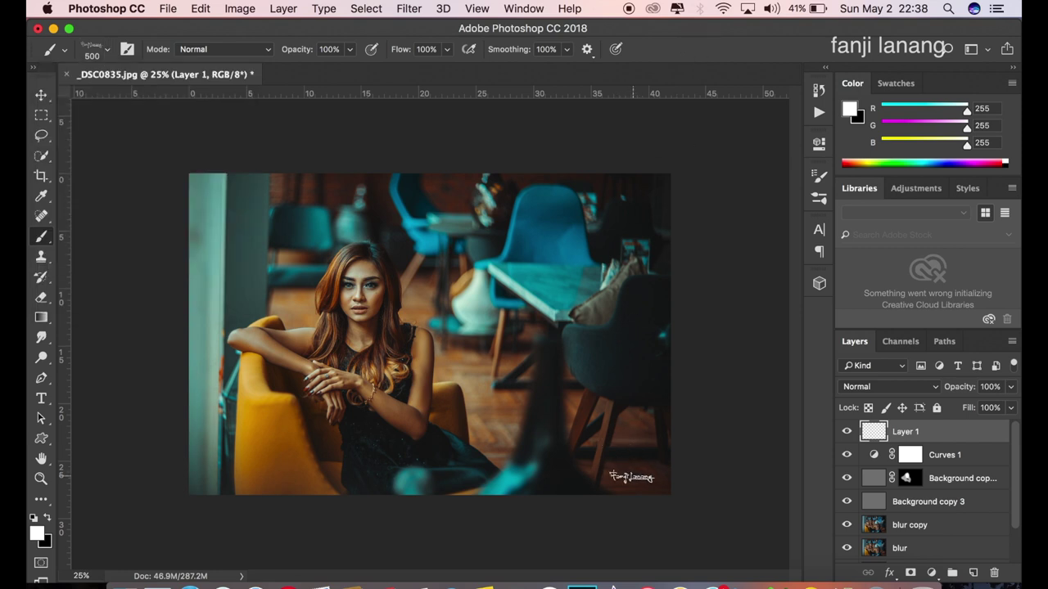
{"action": "left_click", "coordinate": [632, 477]}
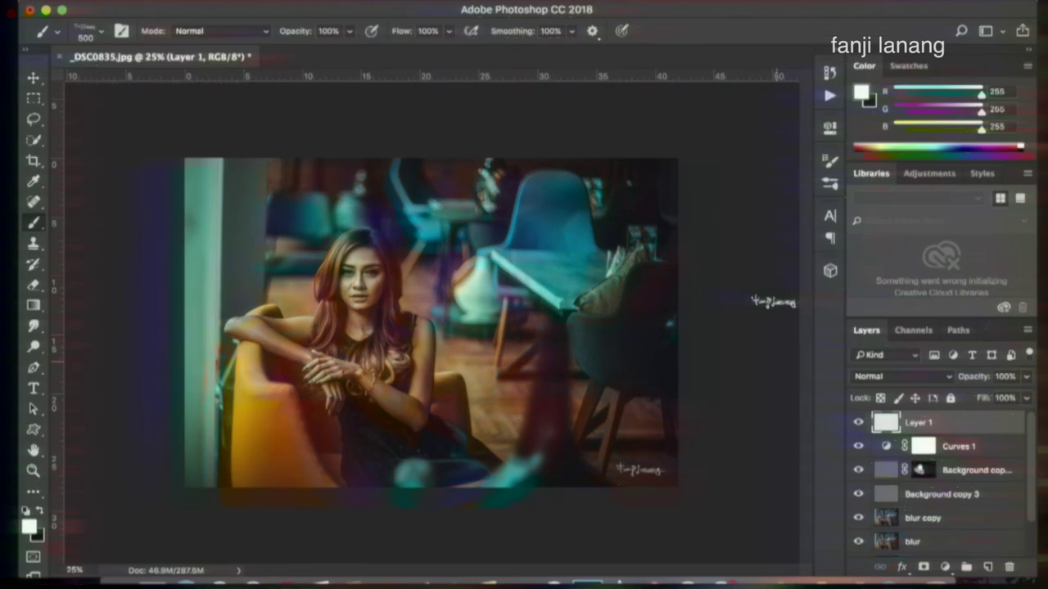